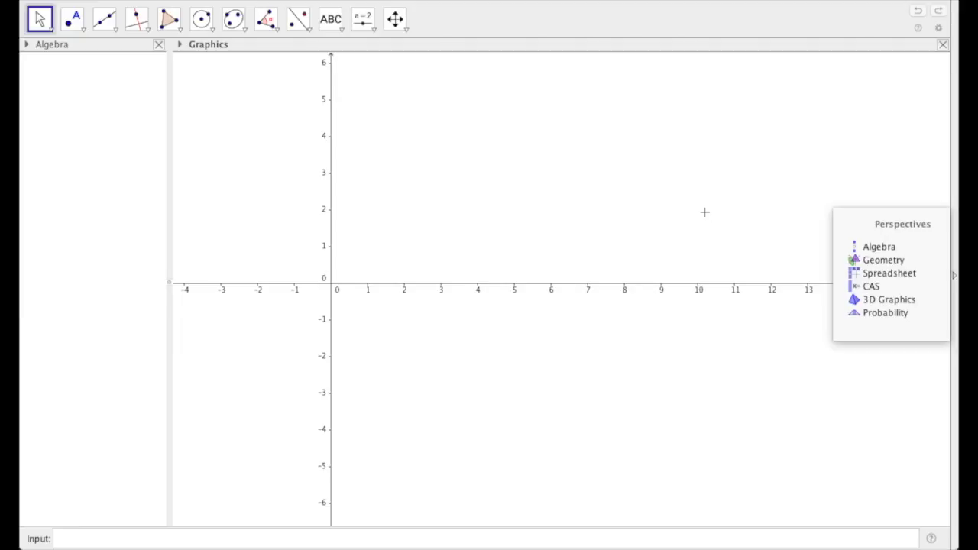
Step: Close the perspectives list and hide the coordinate axes in the Graphics view
left_click(908, 253)
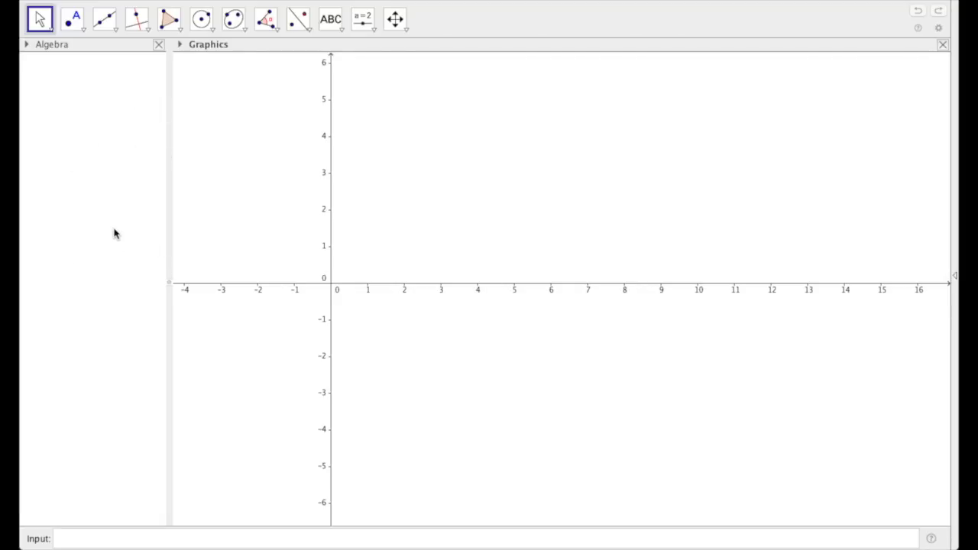
left_click(180, 46)
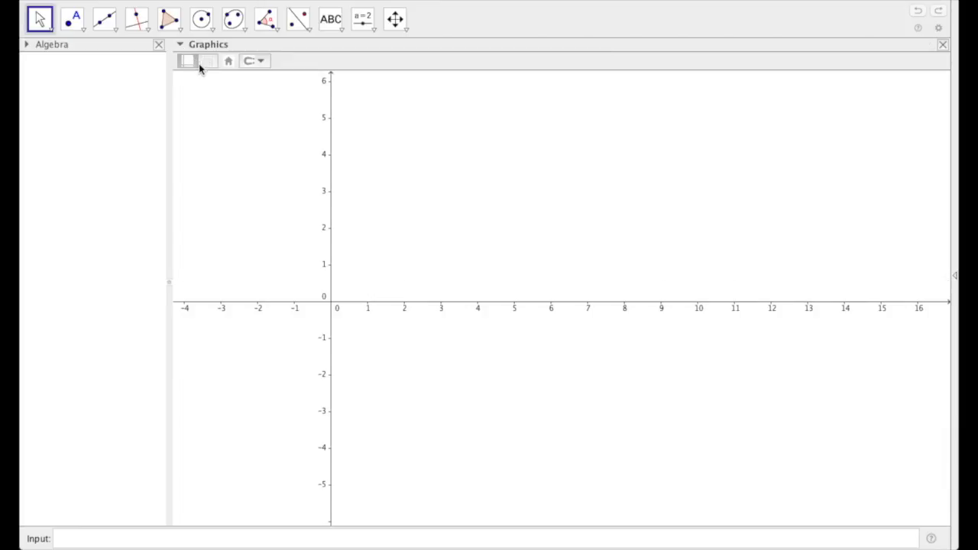
left_click(188, 62)
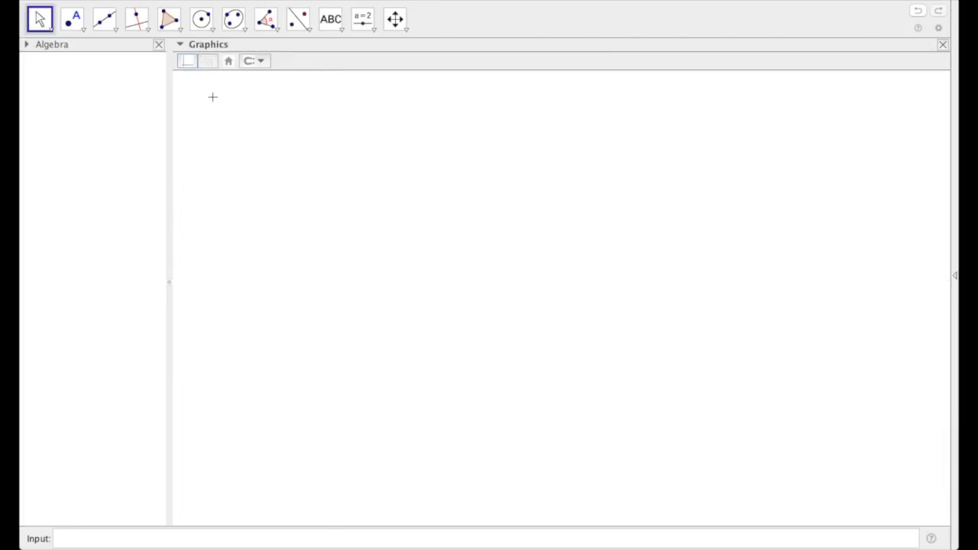
left_click(117, 30)
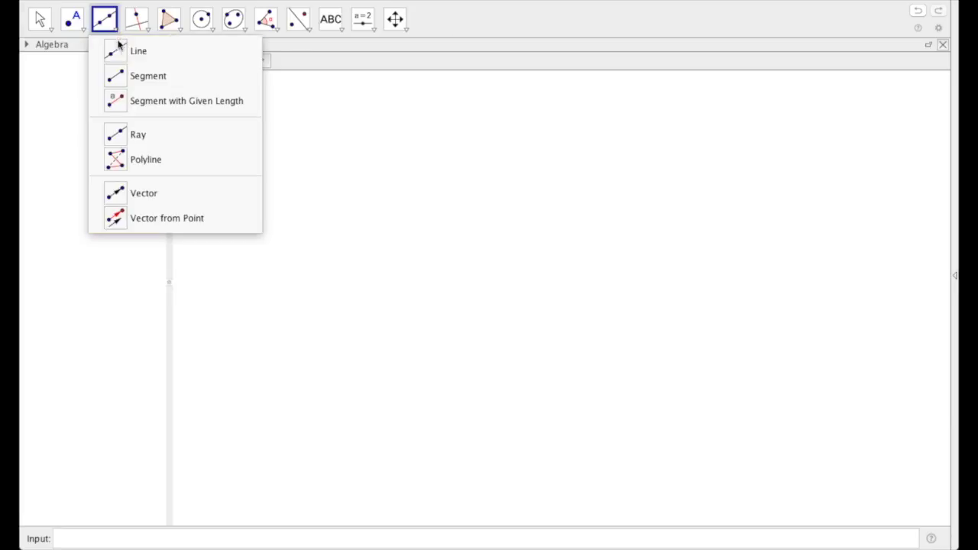
Step: Draw triangle ABC with the Segment tool as sides f, g and h
left_click(157, 80)
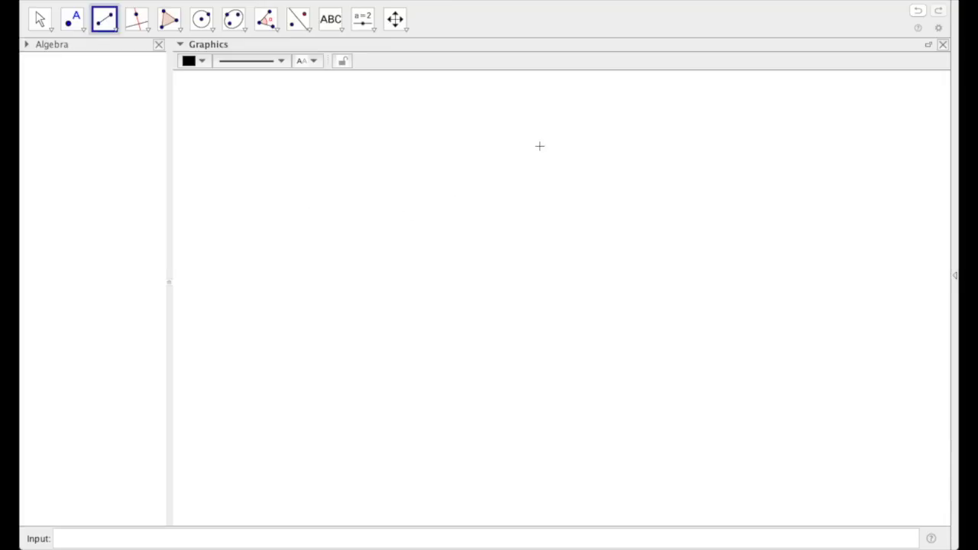
left_click(307, 193)
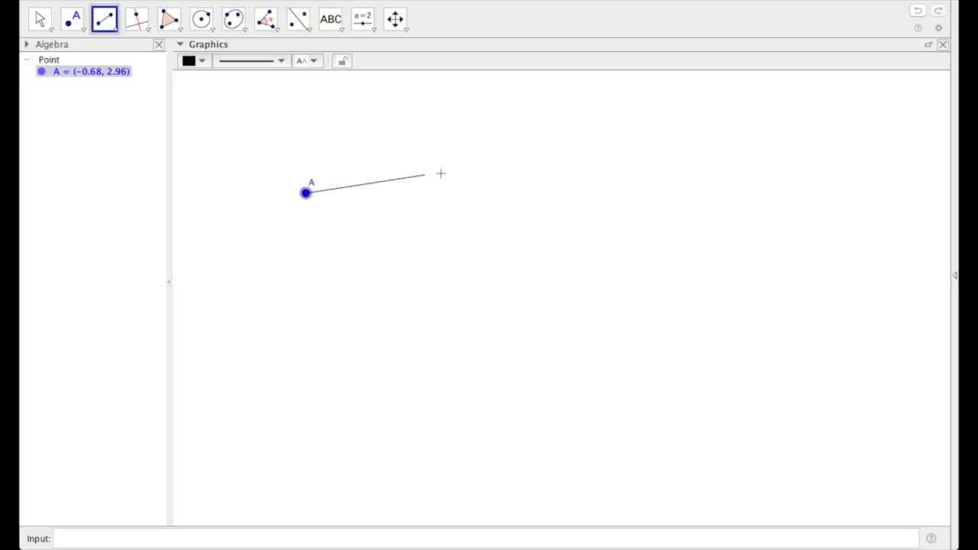
left_click(496, 164)
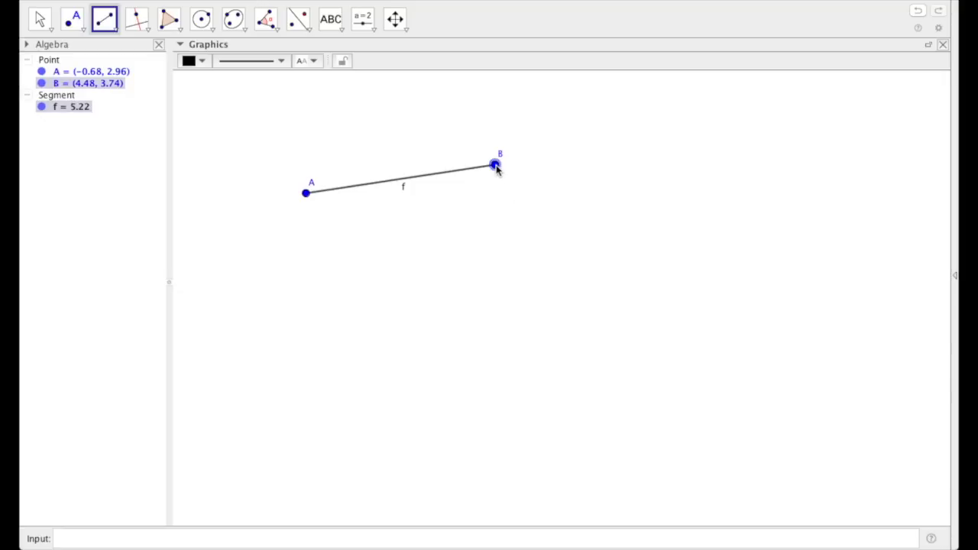
left_click(495, 166)
left_click(529, 296)
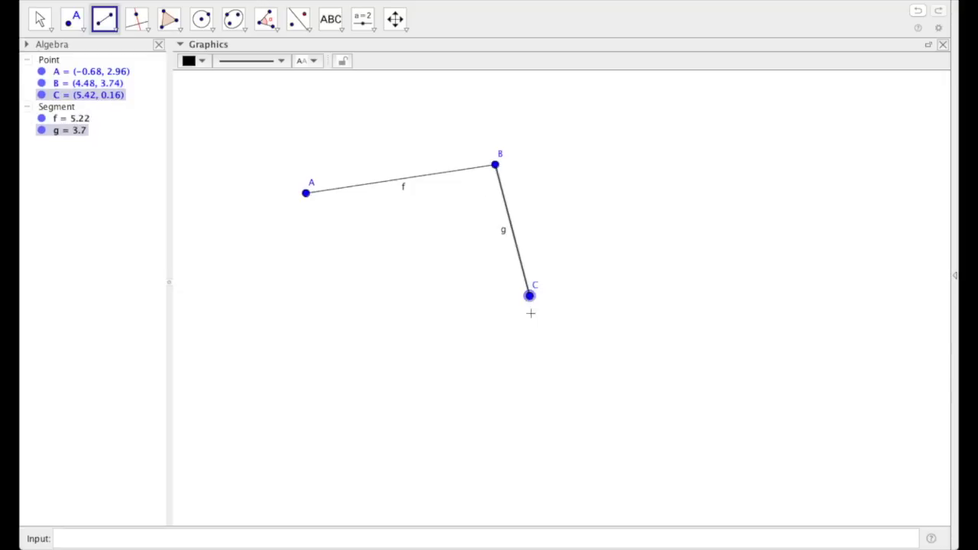
left_click(530, 297)
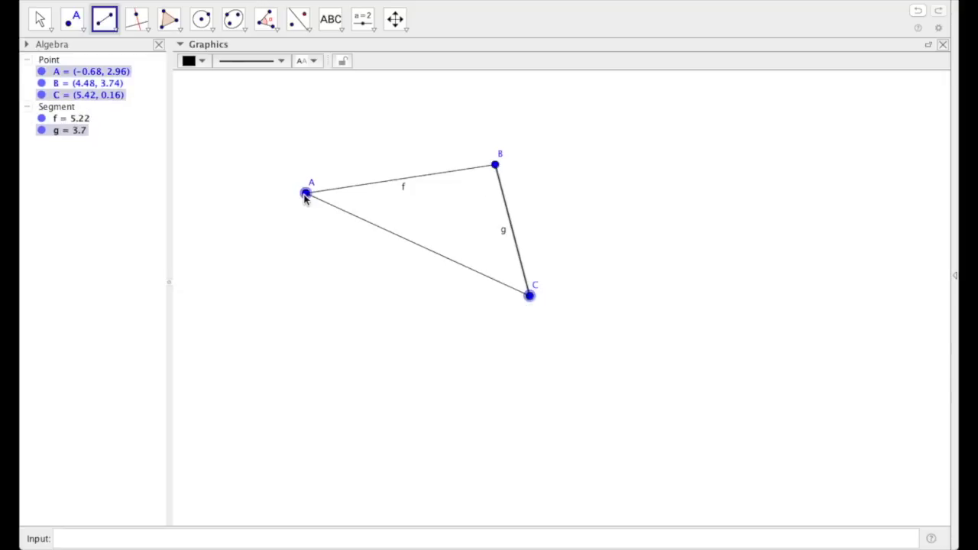
left_click(306, 193)
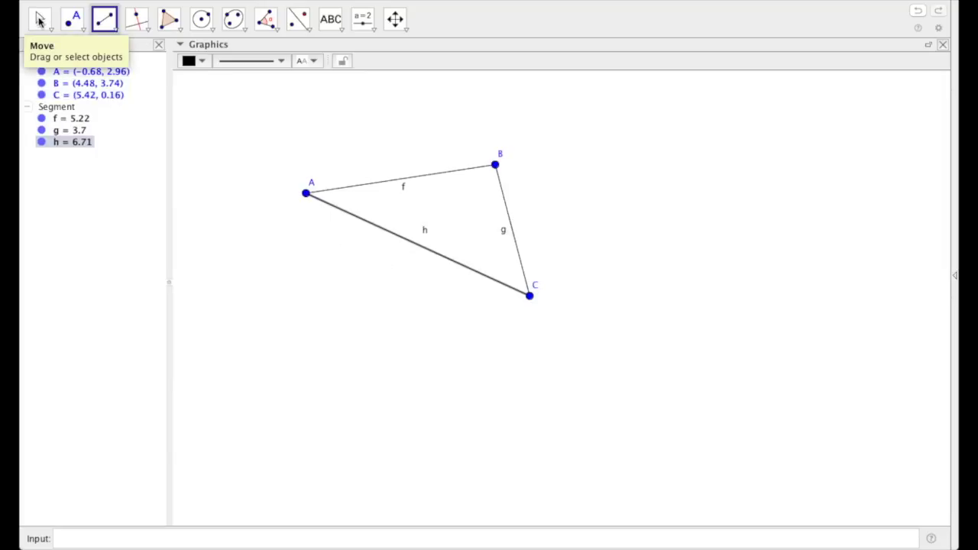
Step: Drag B to (1.82, 4) and A to (-0.62, 1.86) to reshape the triangle
left_click(40, 19)
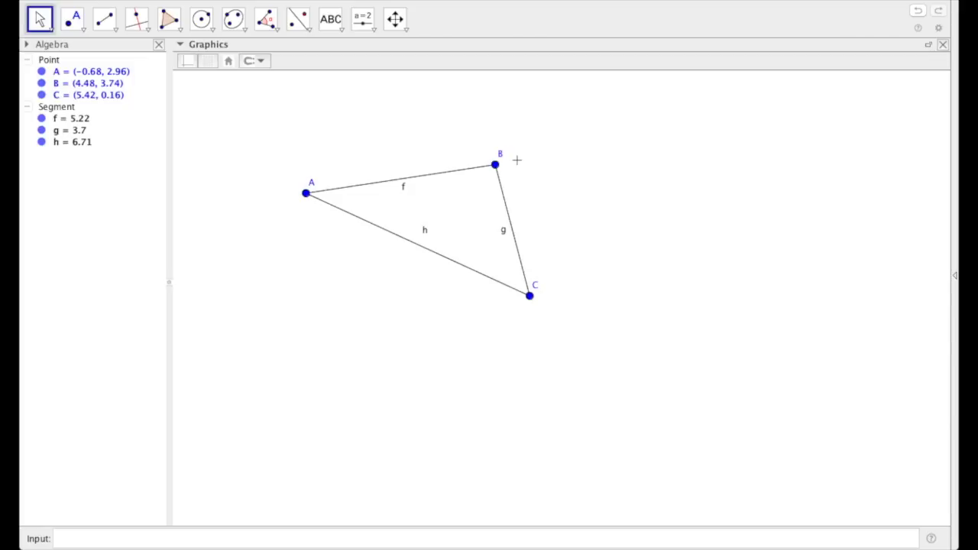
left_click(504, 163)
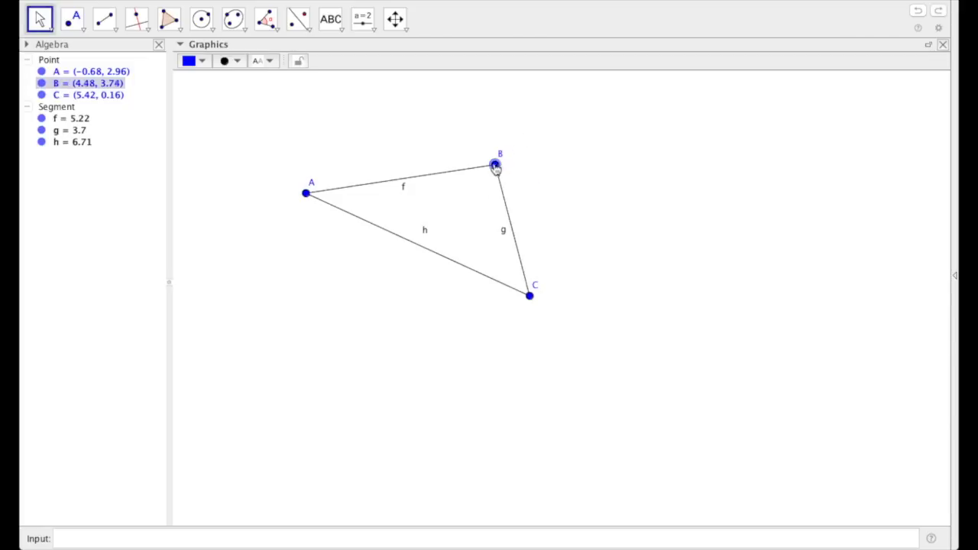
left_click_drag(495, 166, 409, 159)
left_click_drag(305, 194, 308, 234)
left_click_drag(411, 159, 399, 159)
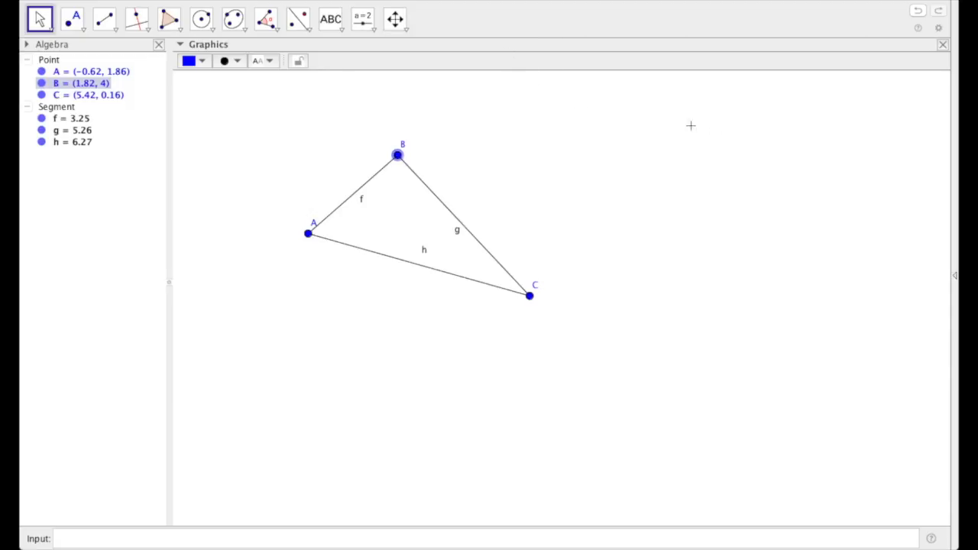
left_click(104, 19)
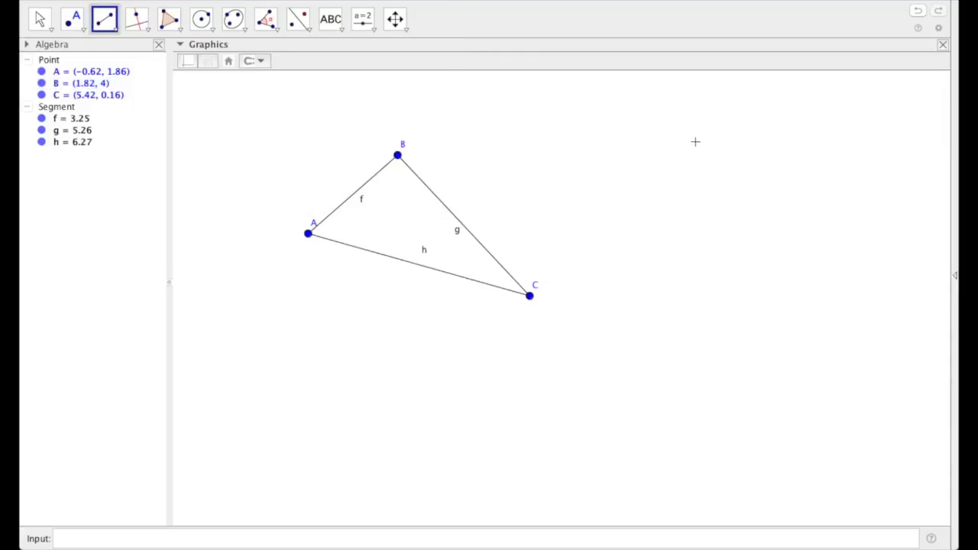
Step: Draw segment DE right of the triangle and rename it CompassAngle
left_click(687, 143)
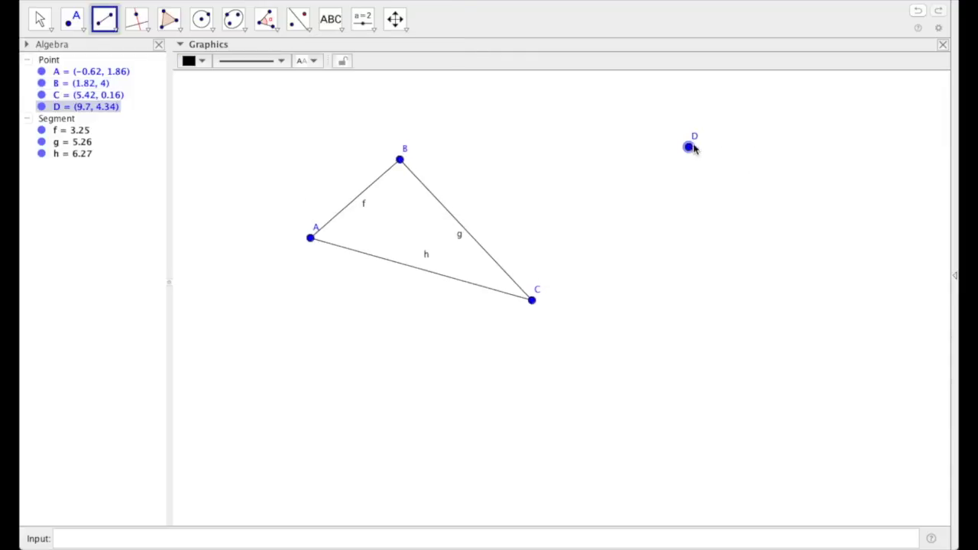
left_click(830, 147)
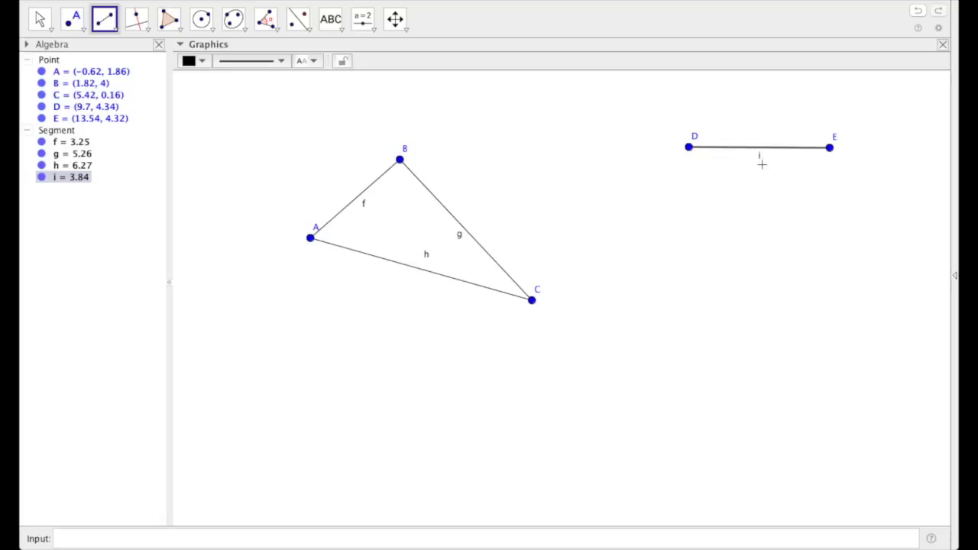
right_click(61, 179)
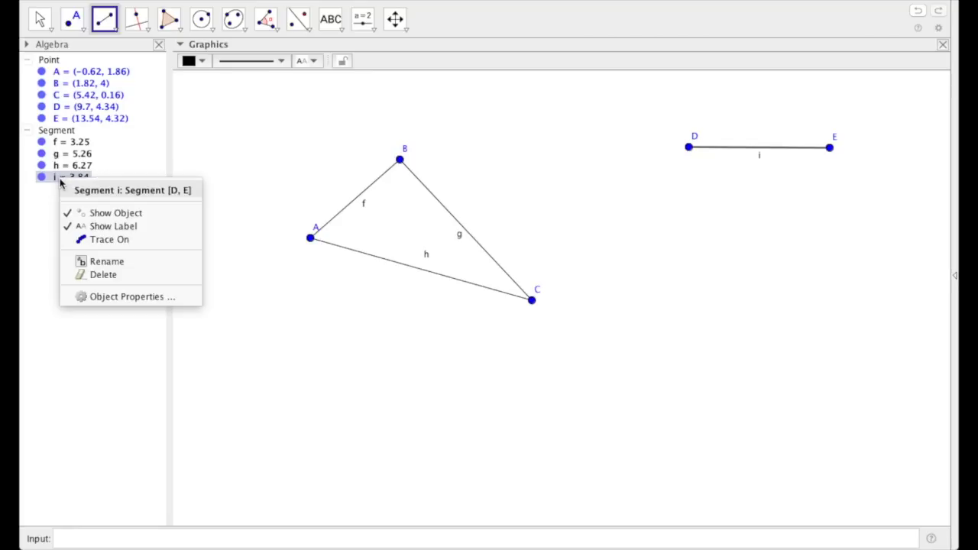
left_click(107, 262)
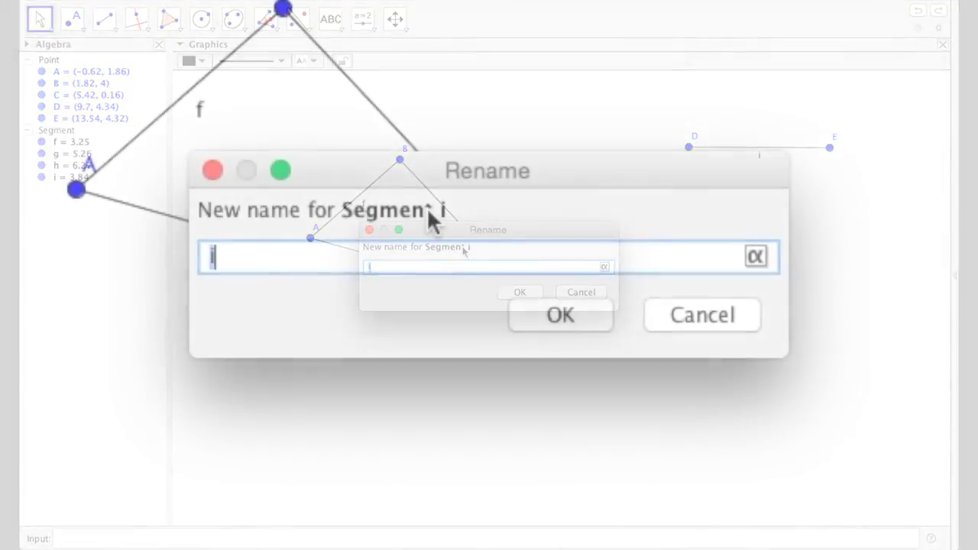
type("Com")
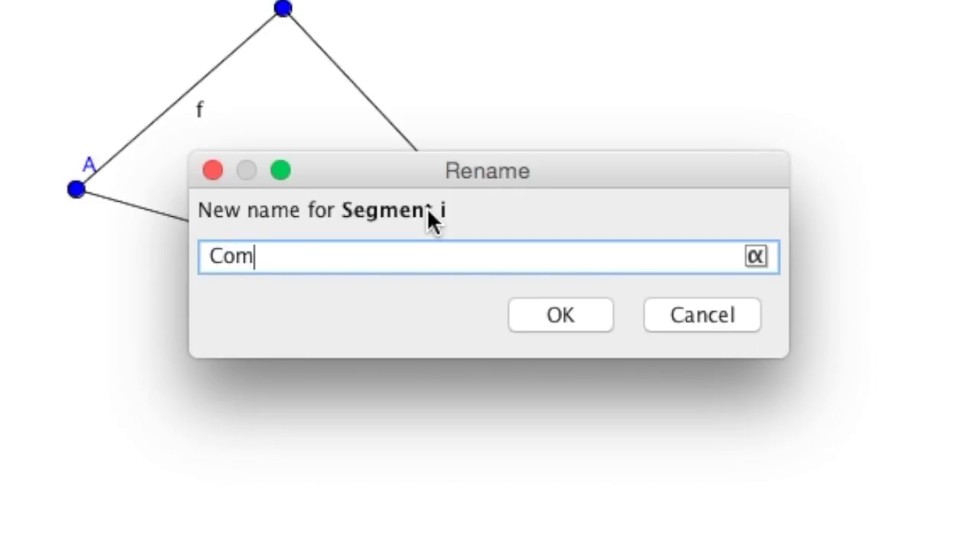
type("passAngle")
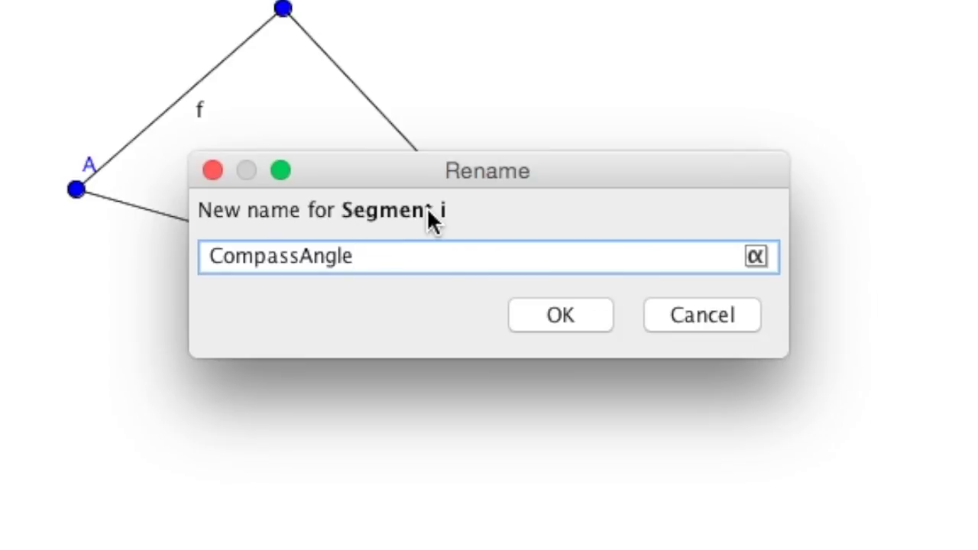
key("Return")
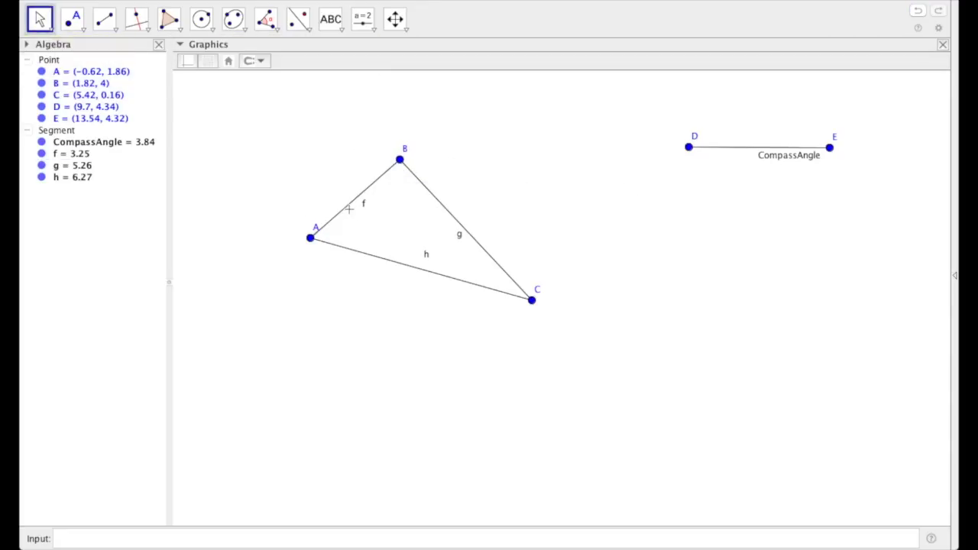
Step: Make triangle sides f, g and h blue and thicker
left_click_drag(342, 214, 341, 216)
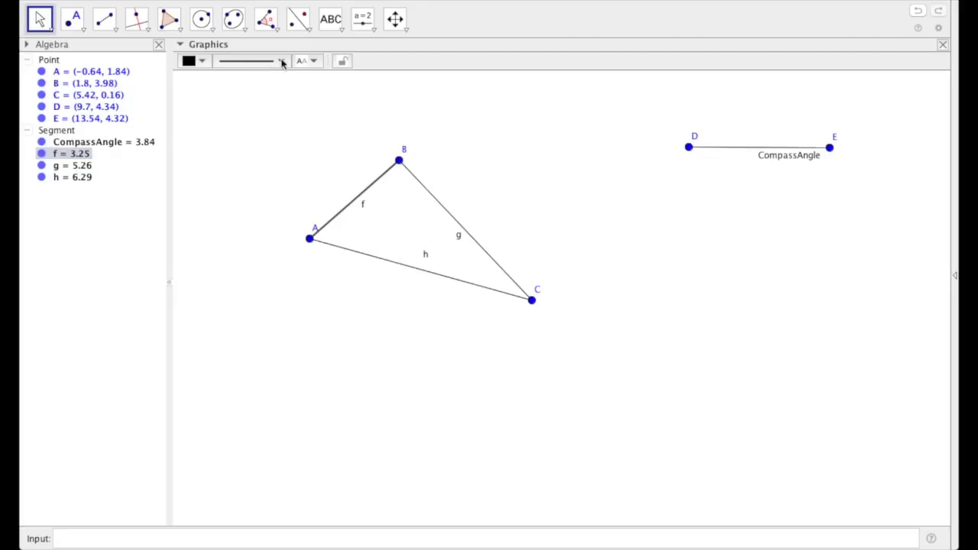
left_click(203, 63)
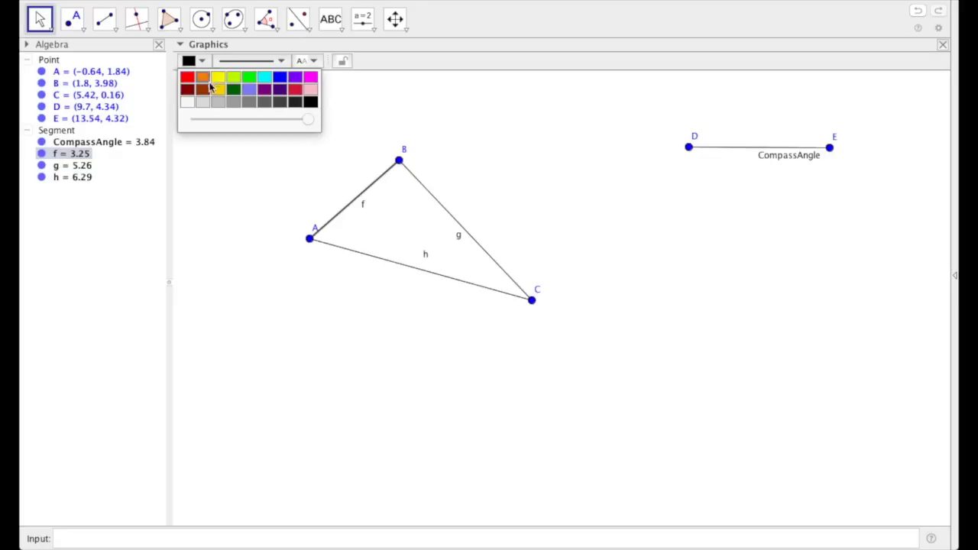
left_click(281, 78)
left_click(277, 62)
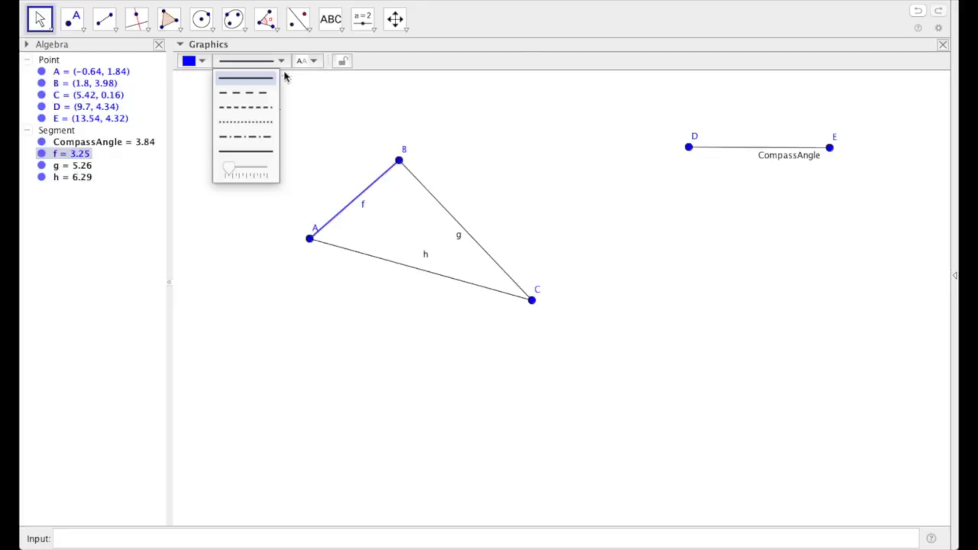
left_click(246, 175)
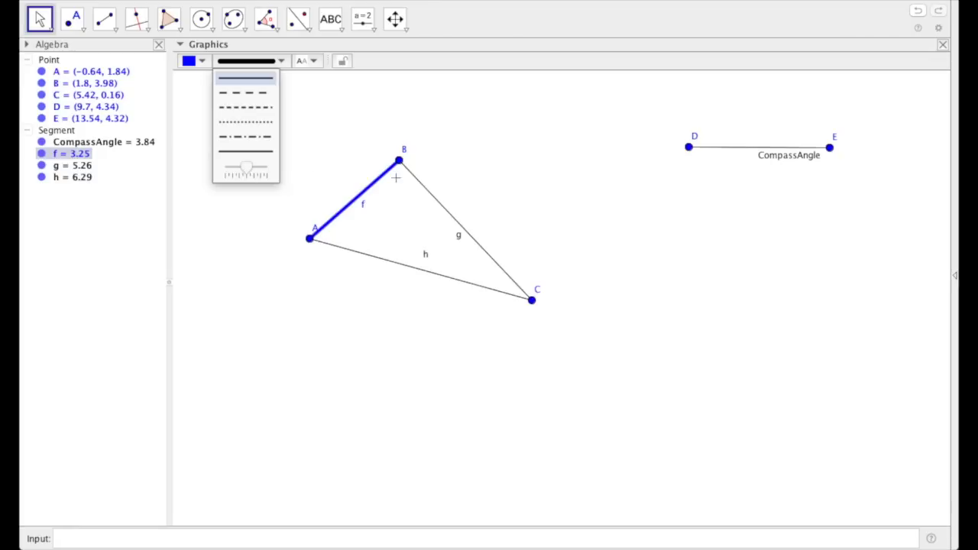
left_click(441, 199)
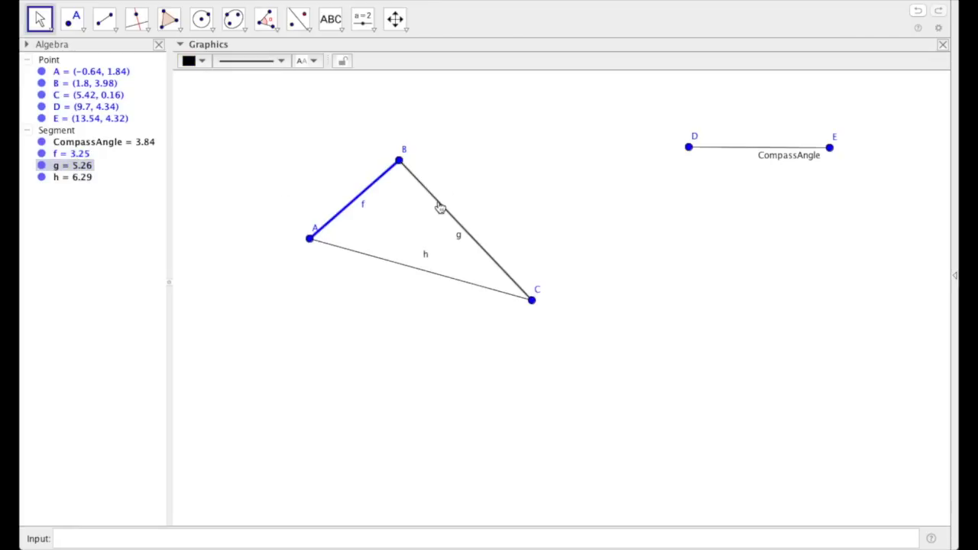
left_click(277, 61)
left_click(246, 174)
left_click(195, 61)
left_click(260, 79)
left_click(351, 250)
left_click(276, 61)
left_click(246, 174)
left_click(195, 61)
left_click(260, 79)
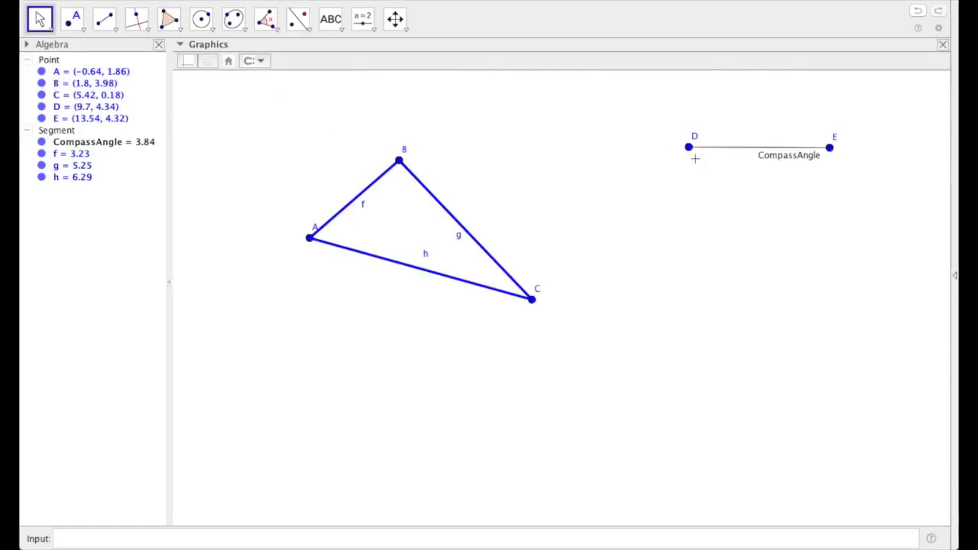
Step: Colour segment CompassAngle and its endpoints D and E dark green
left_click(690, 152)
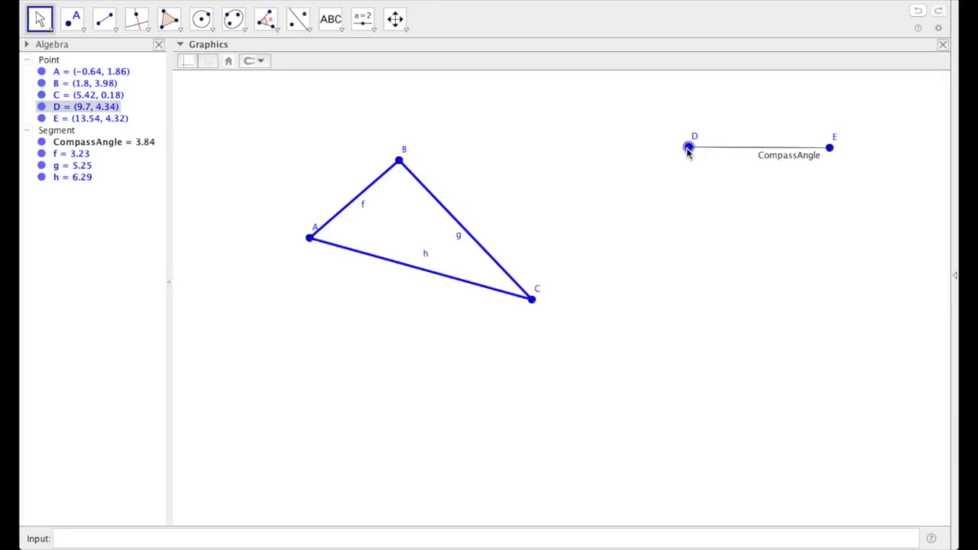
left_click(188, 62)
left_click(210, 91)
left_click(252, 62)
left_click(246, 174)
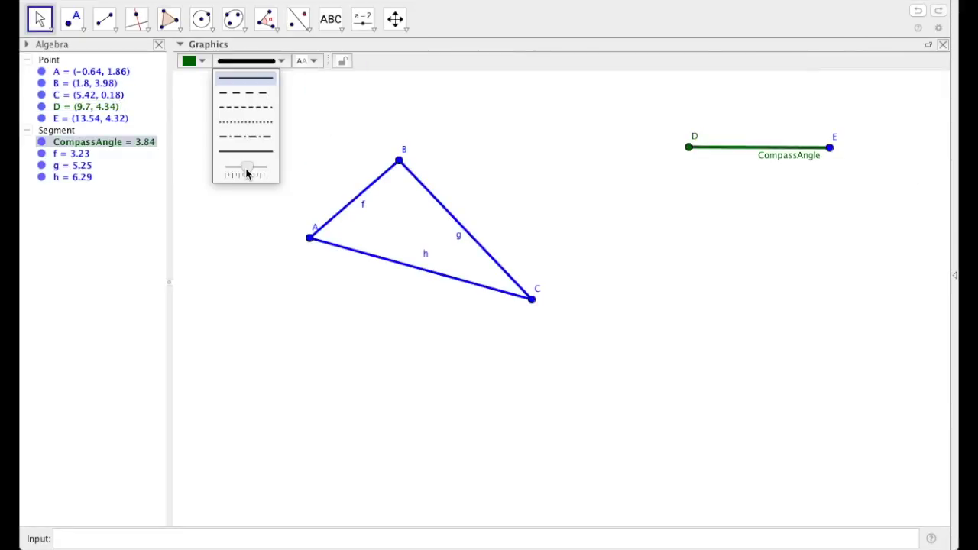
left_click(830, 146)
left_click(188, 61)
left_click(210, 92)
left_click(59, 71)
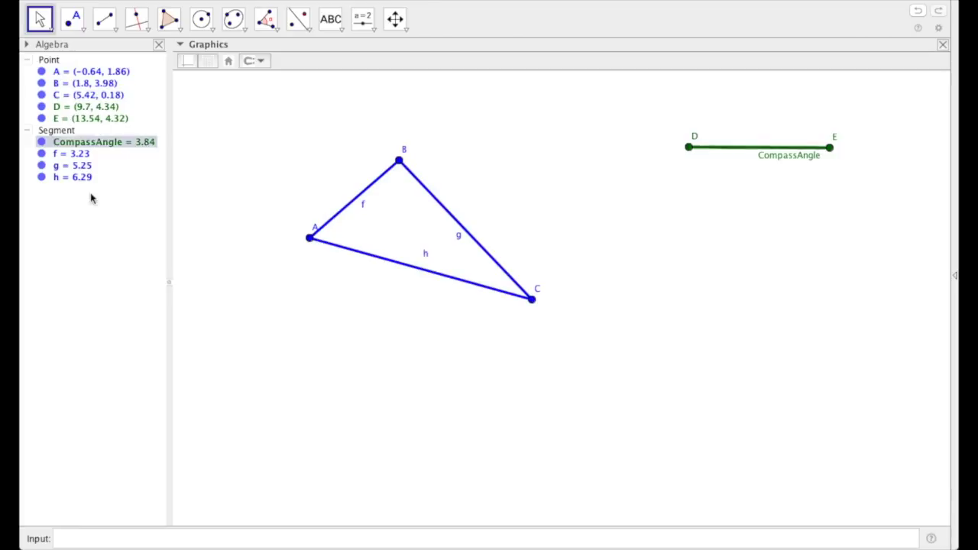
left_click(89, 86)
key("Tab")
key("Tab")
key("Escape")
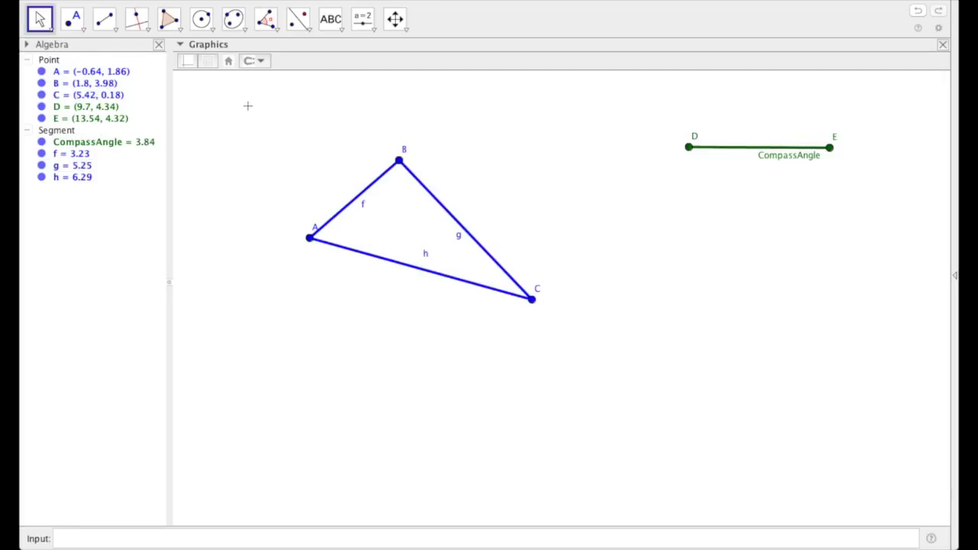
Step: Draw two Compass circles of radius DE, centred on A and on C
left_click(215, 32)
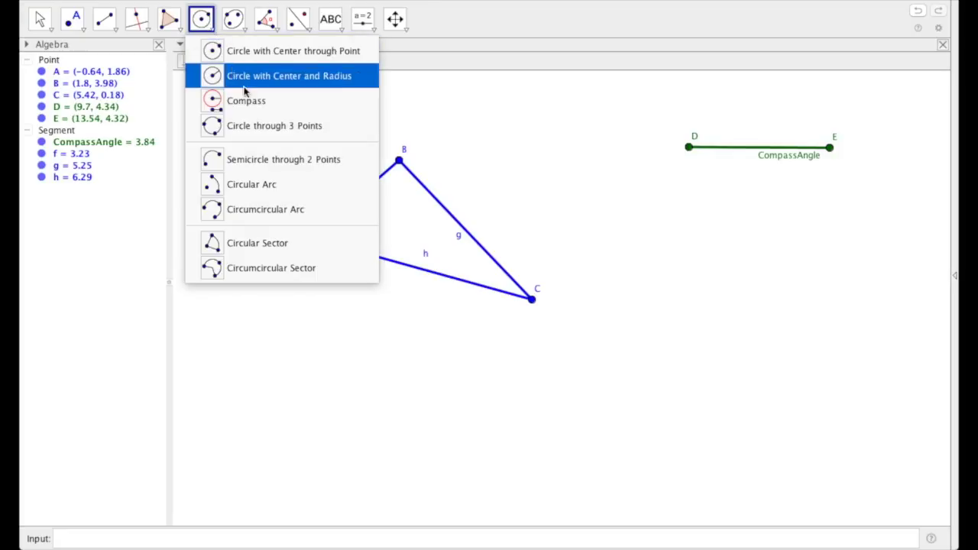
left_click(259, 101)
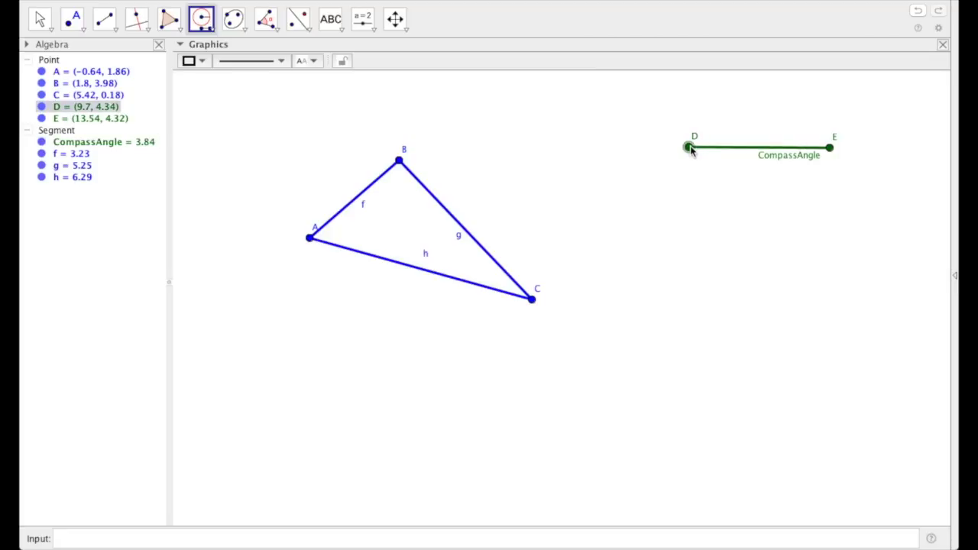
left_click(691, 150)
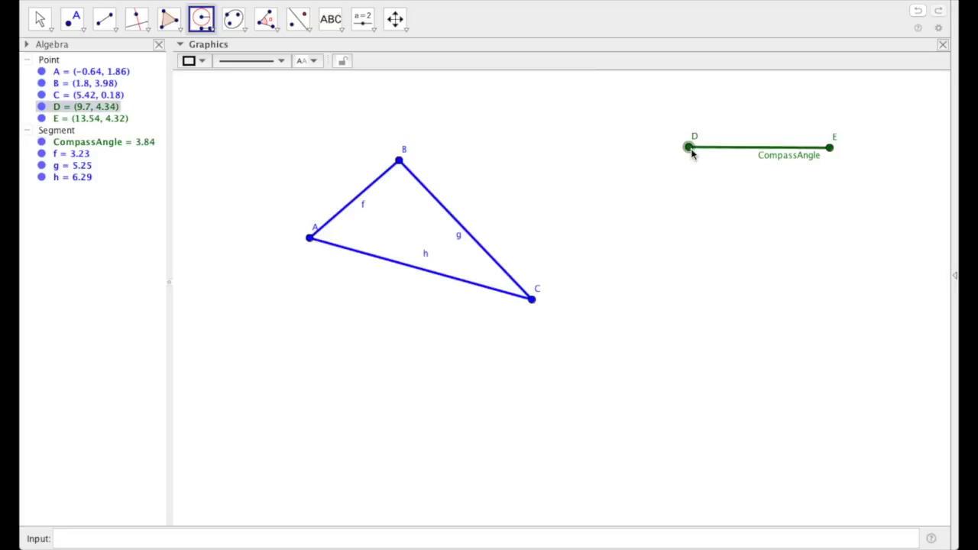
left_click(830, 147)
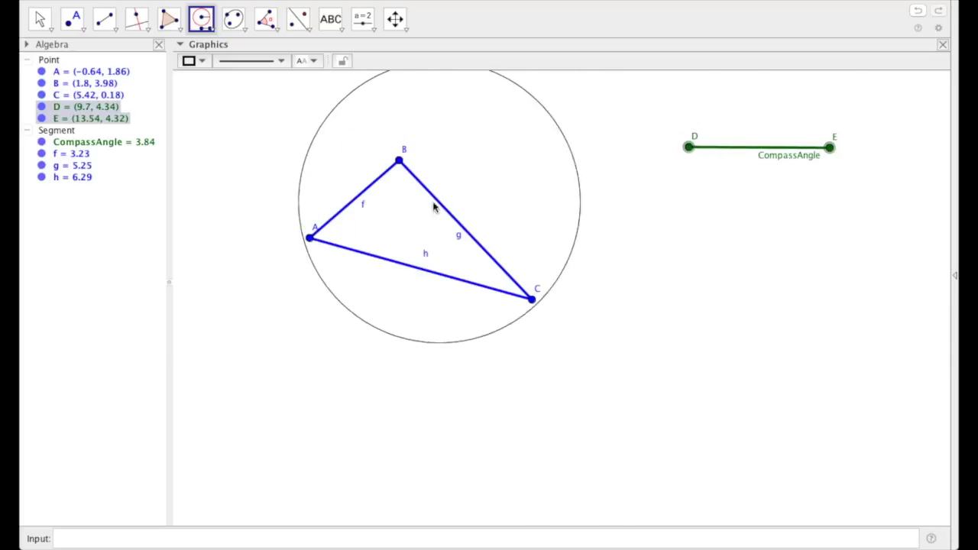
left_click(310, 239)
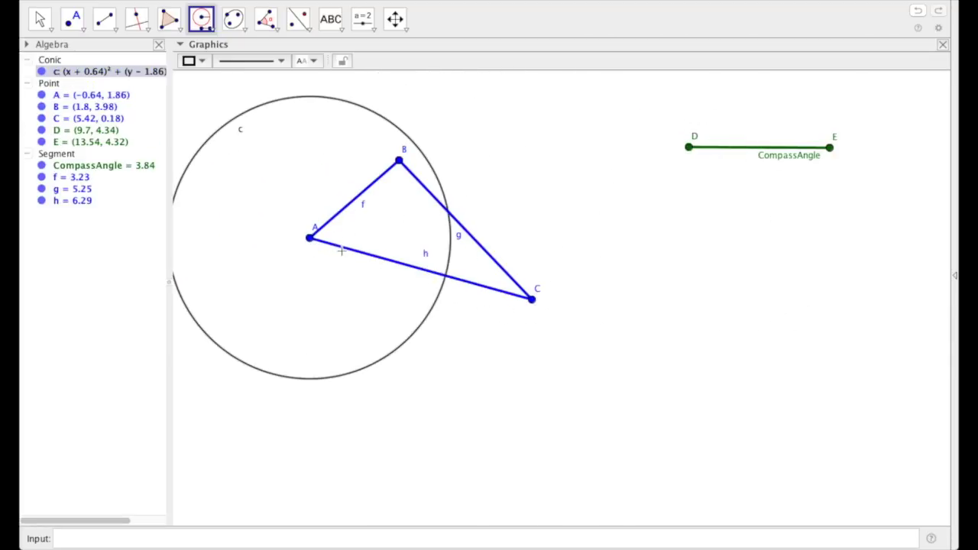
left_click(689, 147)
left_click(831, 147)
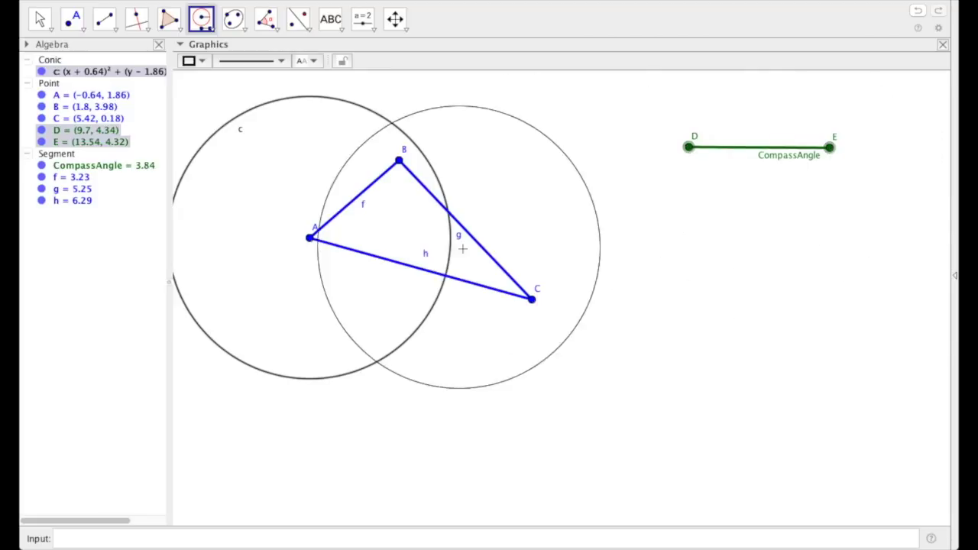
left_click(532, 300)
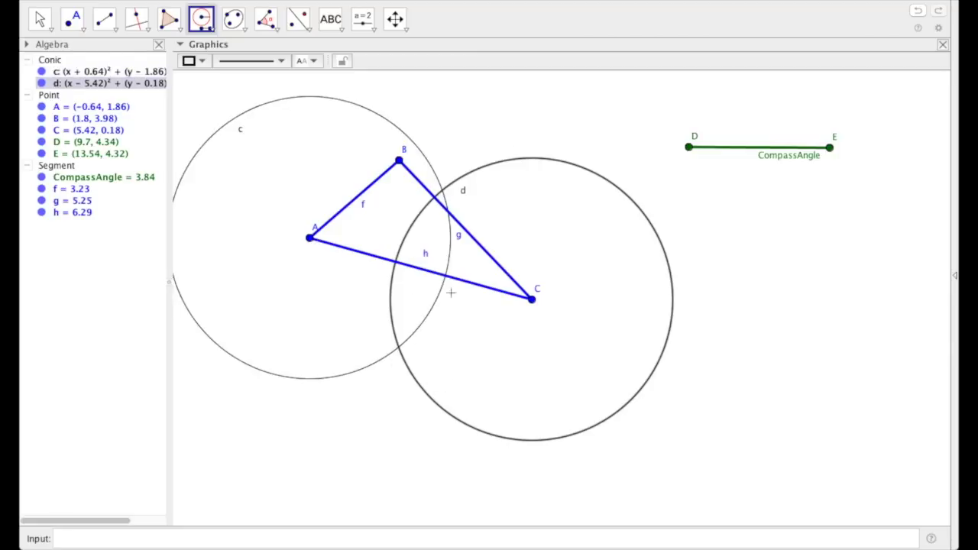
Step: Drag E to set CompassAngle to about 3.76 so the circles overlap
left_click(40, 18)
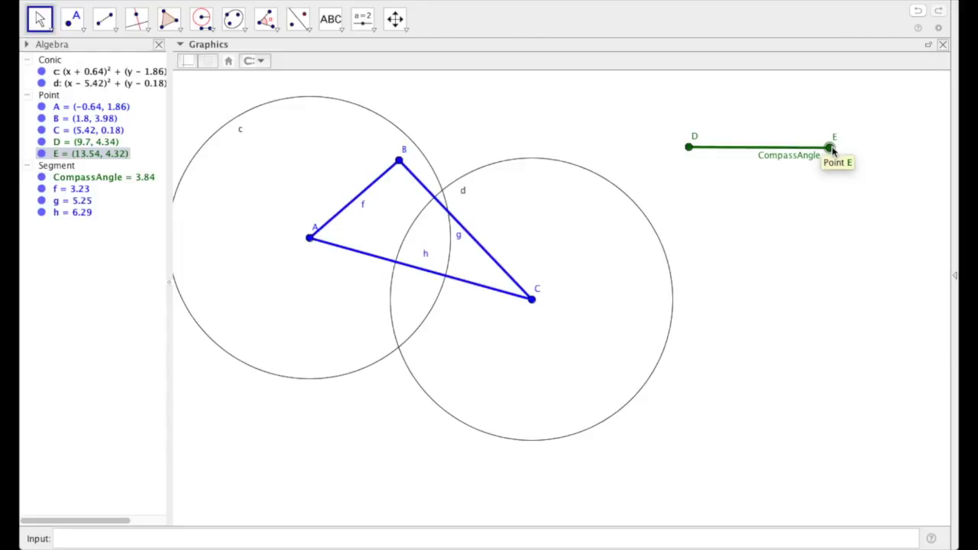
left_click_drag(832, 150, 774, 149)
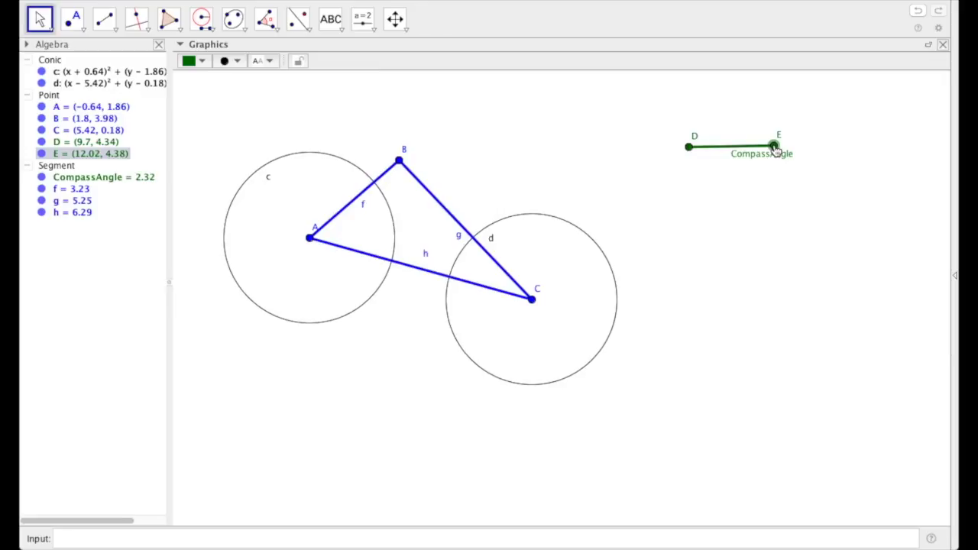
left_click_drag(774, 149, 829, 150)
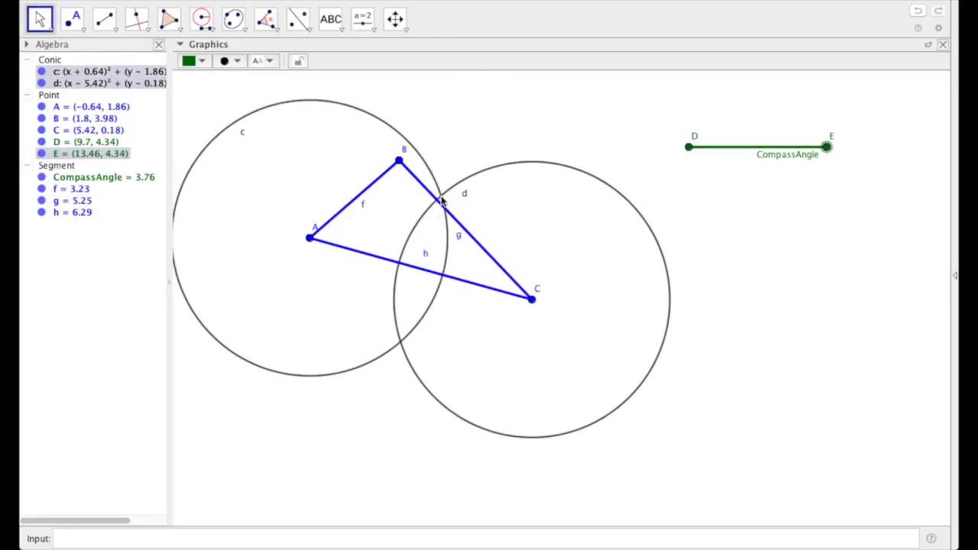
Step: Join intersections F and G of circles c and d with segment i, then test by dragging C
left_click(107, 19)
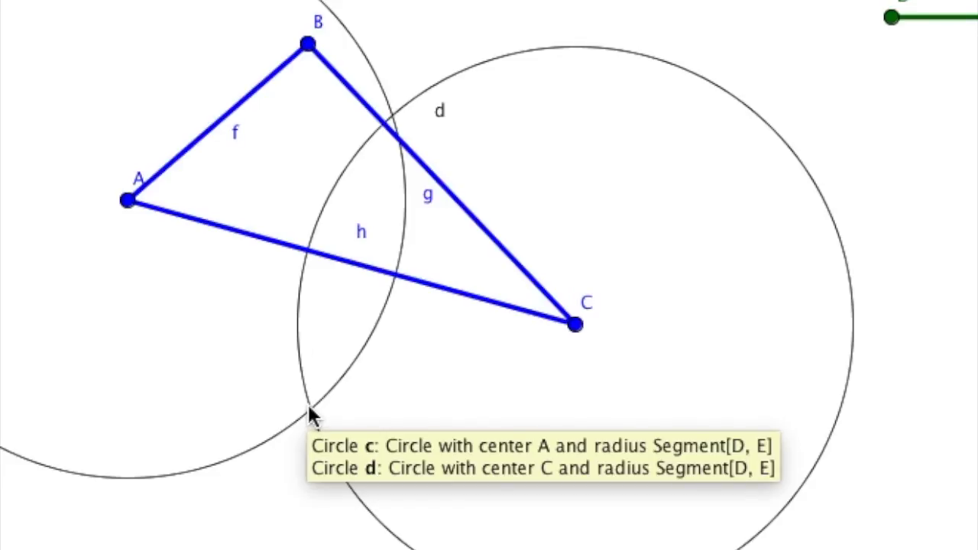
left_click(311, 408)
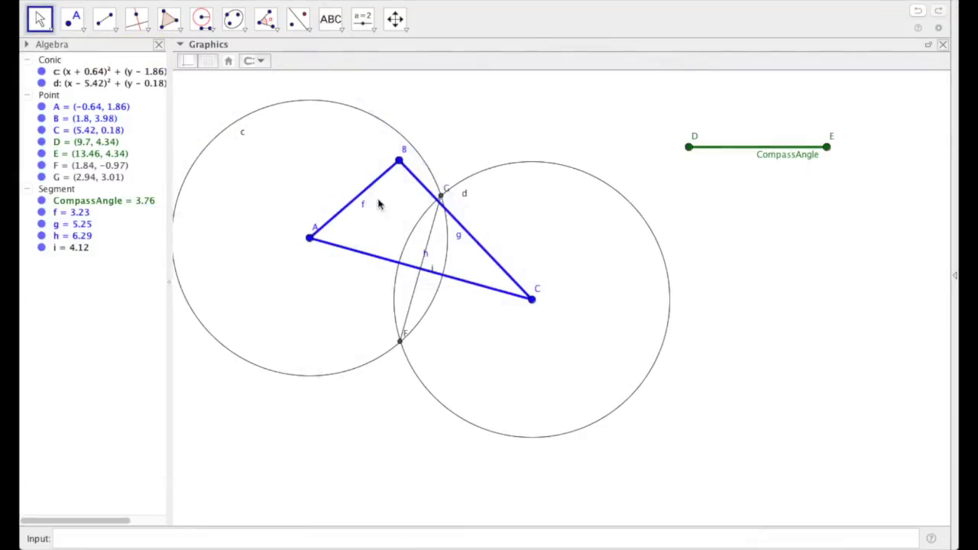
mouse_move(531, 299)
left_mouse_down()
mouse_move(533, 314)
mouse_move(556, 285)
mouse_move(584, 296)
mouse_move(538, 313)
mouse_move(463, 317)
mouse_move(530, 309)
mouse_move(572, 289)
mouse_move(510, 346)
mouse_move(558, 317)
mouse_move(544, 299)
mouse_move(509, 299)
mouse_move(550, 301)
mouse_move(532, 299)
left_mouse_up()
Step: Make circles c and d dashed and colour segment i red
left_click(354, 109)
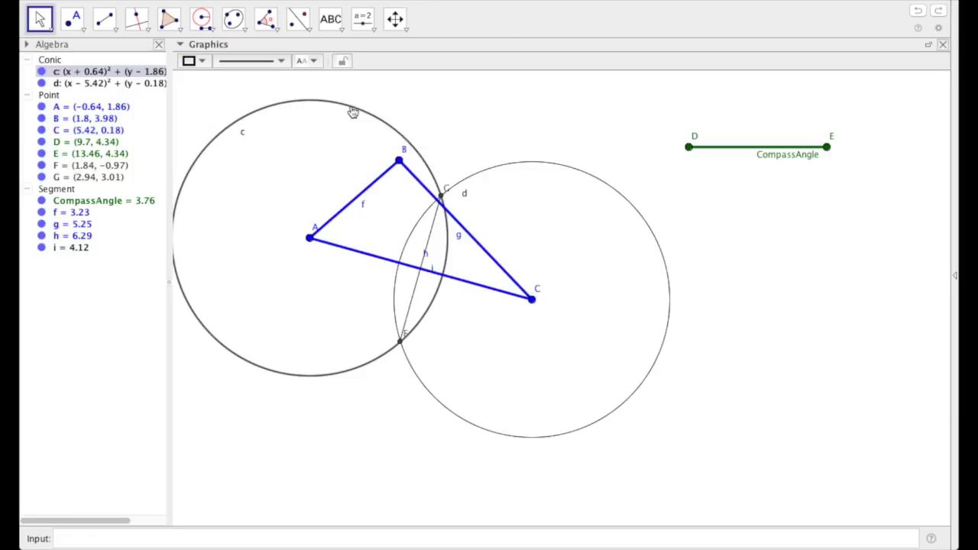
left_click(281, 61)
left_click(269, 107)
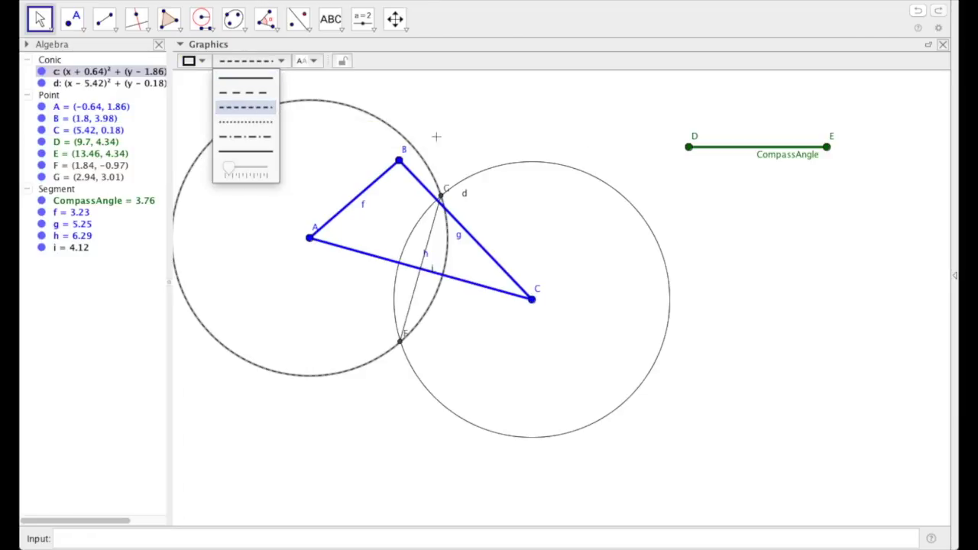
left_click(475, 171)
left_click(280, 61)
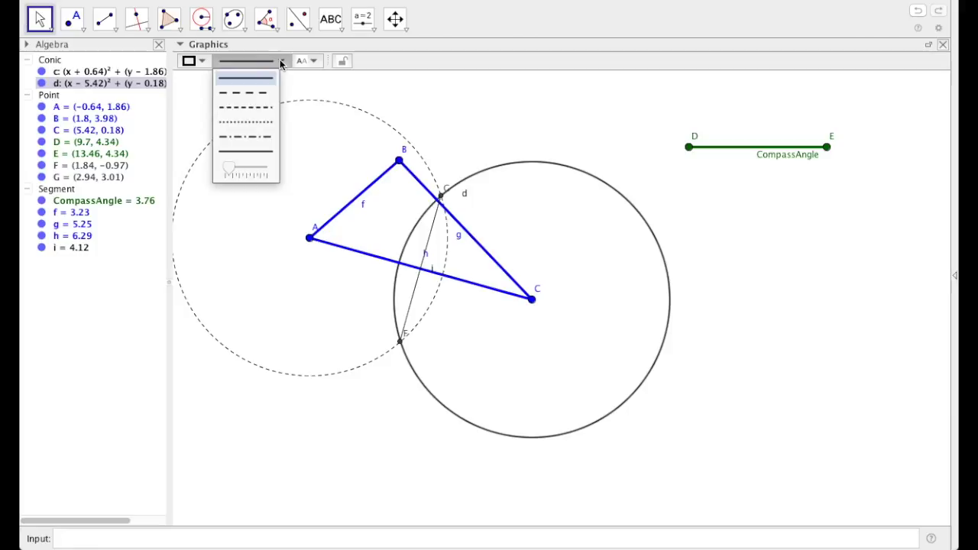
left_click(263, 108)
left_click(433, 237)
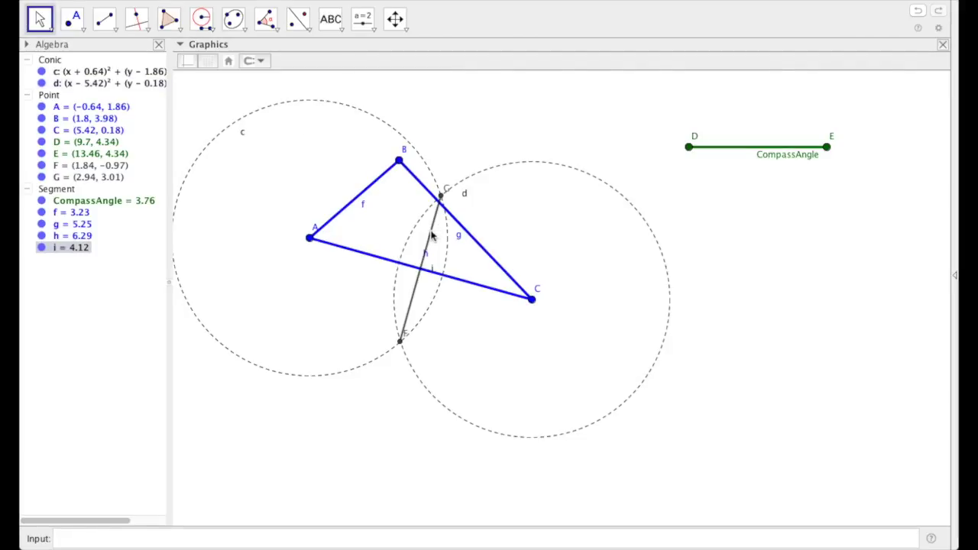
left_click(432, 237)
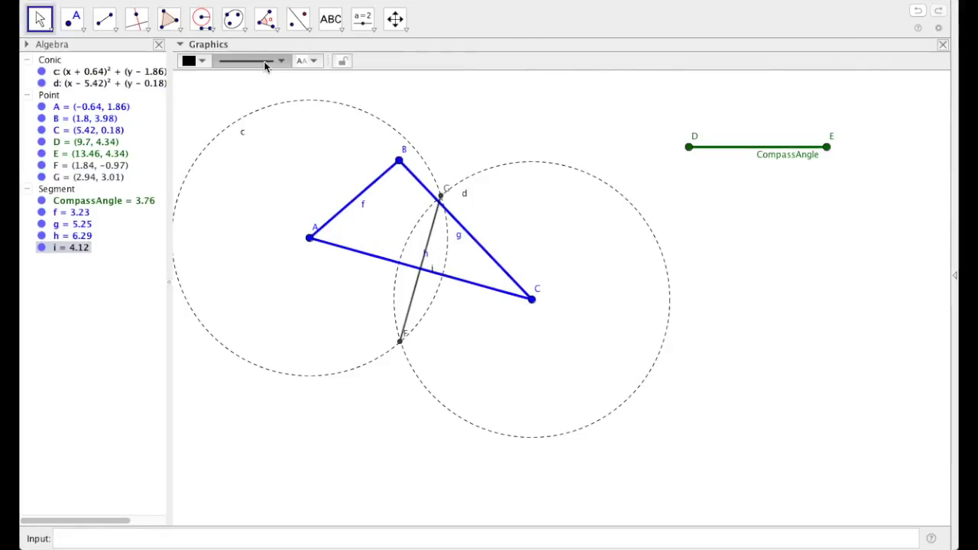
left_click(191, 61)
left_click(200, 91)
left_click(461, 164)
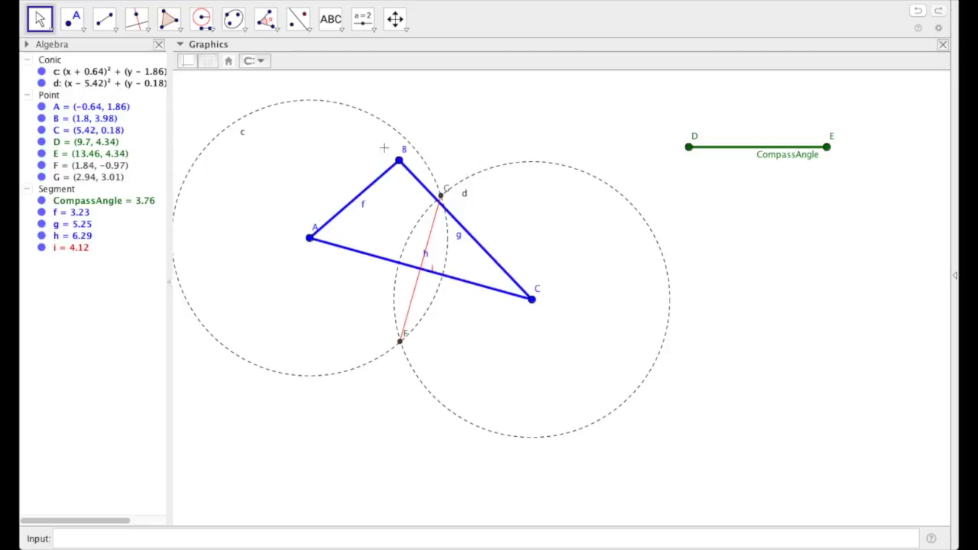
Step: Add a dashed Compass circle e of radius DE centred on B
left_click(202, 18)
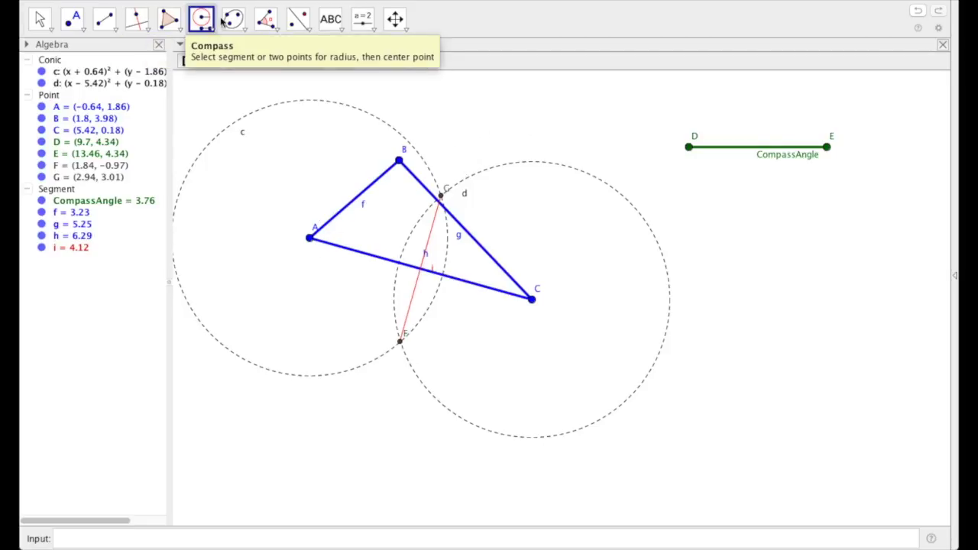
left_click(689, 147)
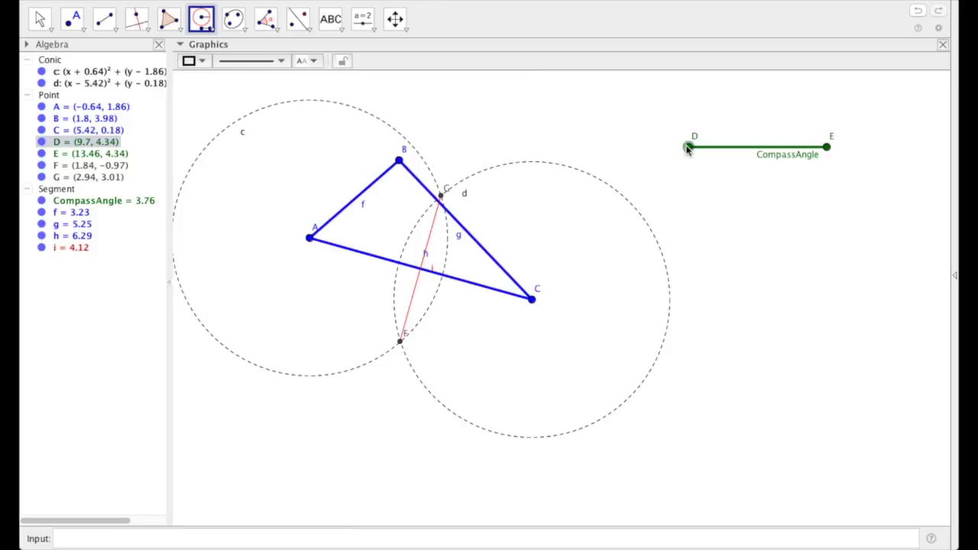
left_click(828, 147)
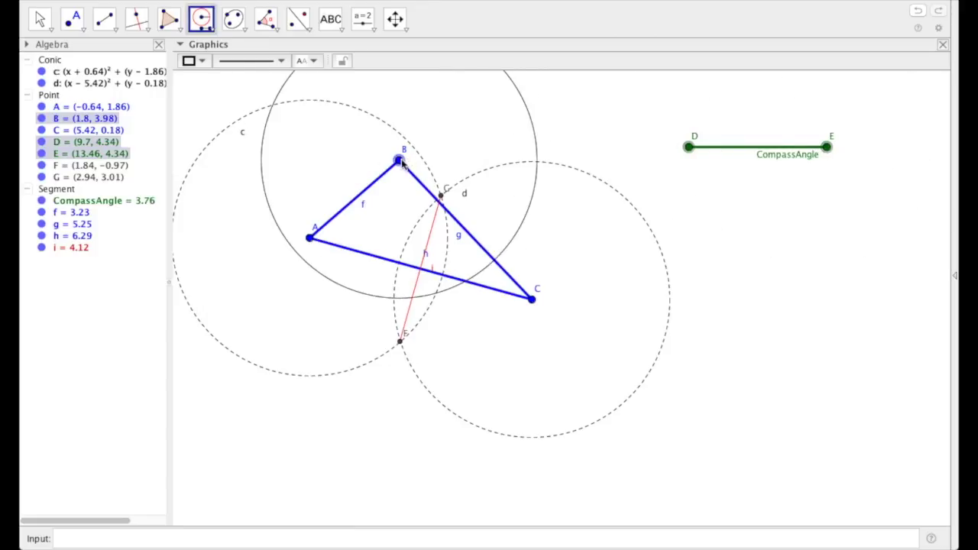
left_click(399, 159)
left_click(252, 60)
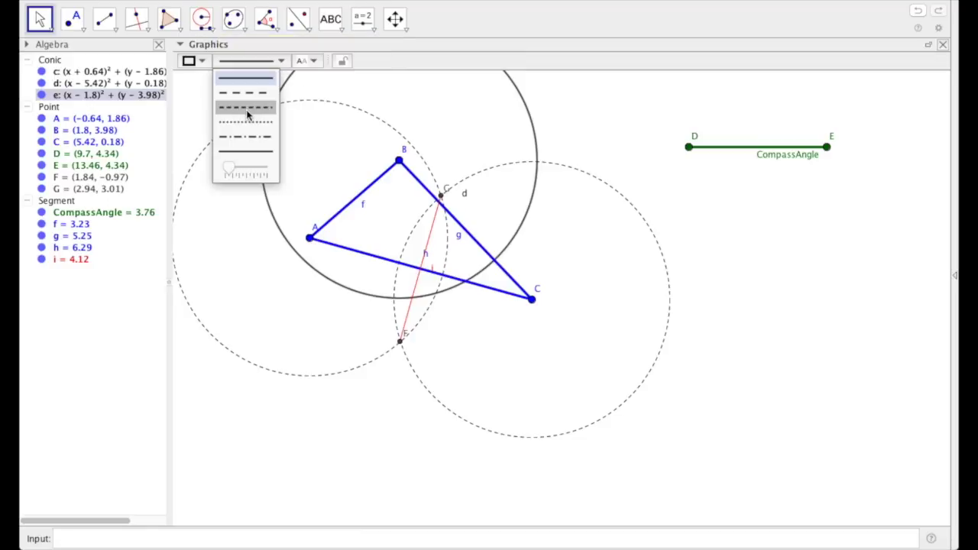
left_click(245, 109)
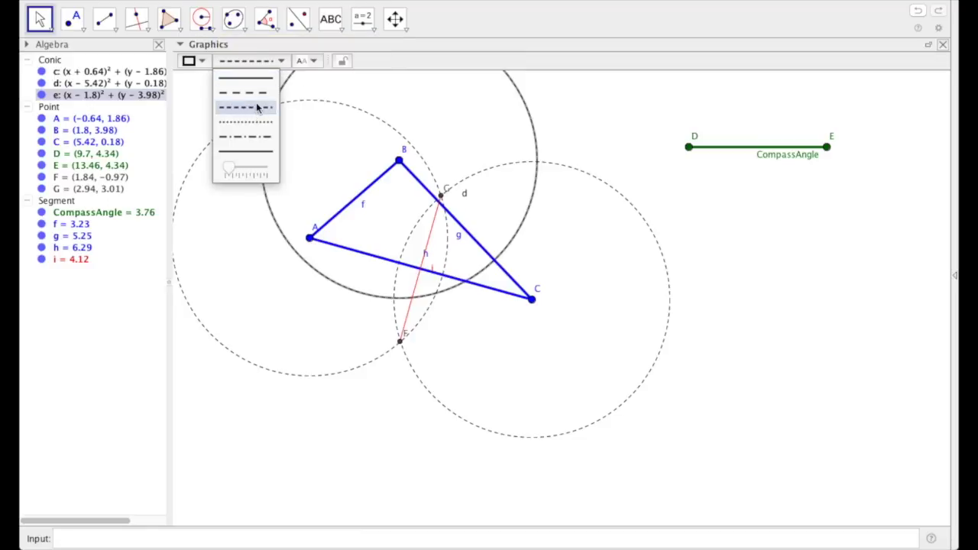
left_click(332, 85)
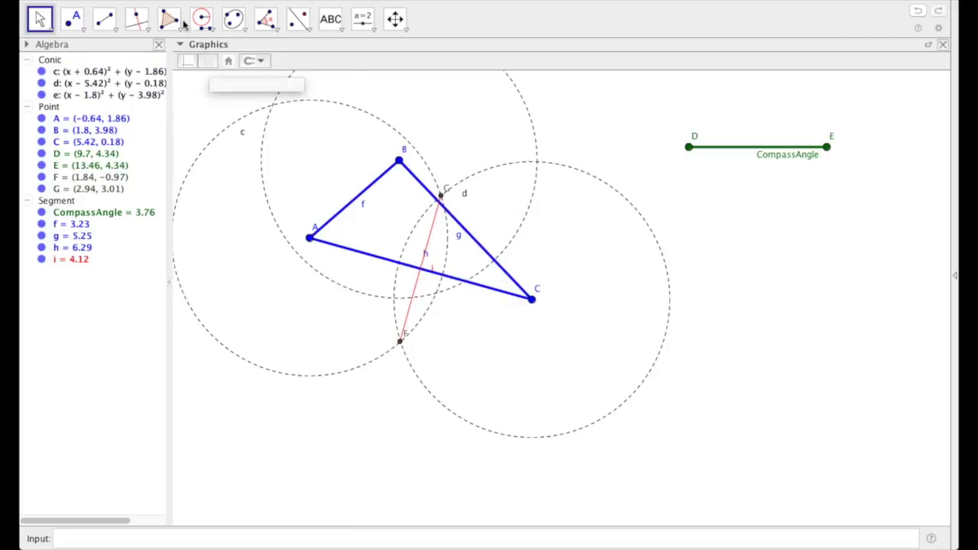
Step: Draw segment j from intersection H down to intersection I of circles c and e
left_click(105, 20)
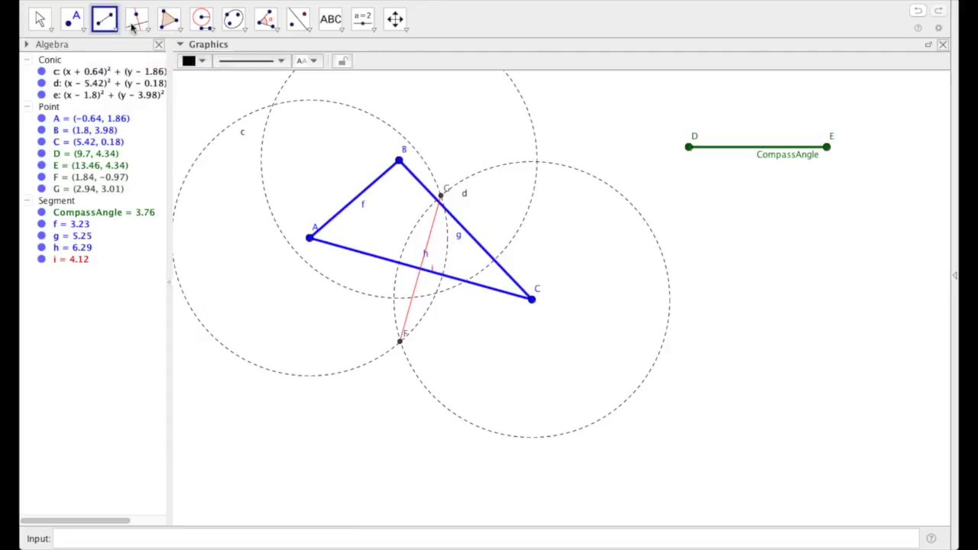
left_click(273, 105)
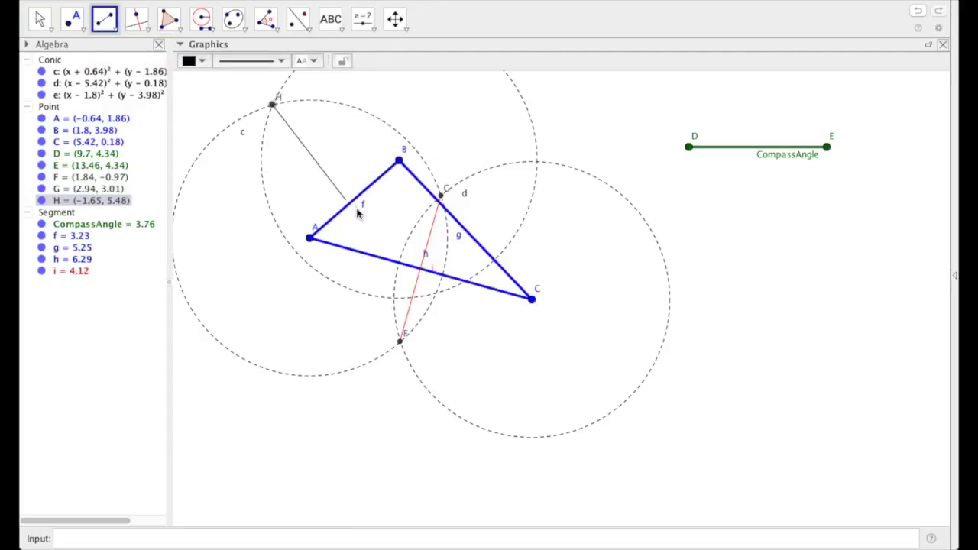
left_click(436, 294)
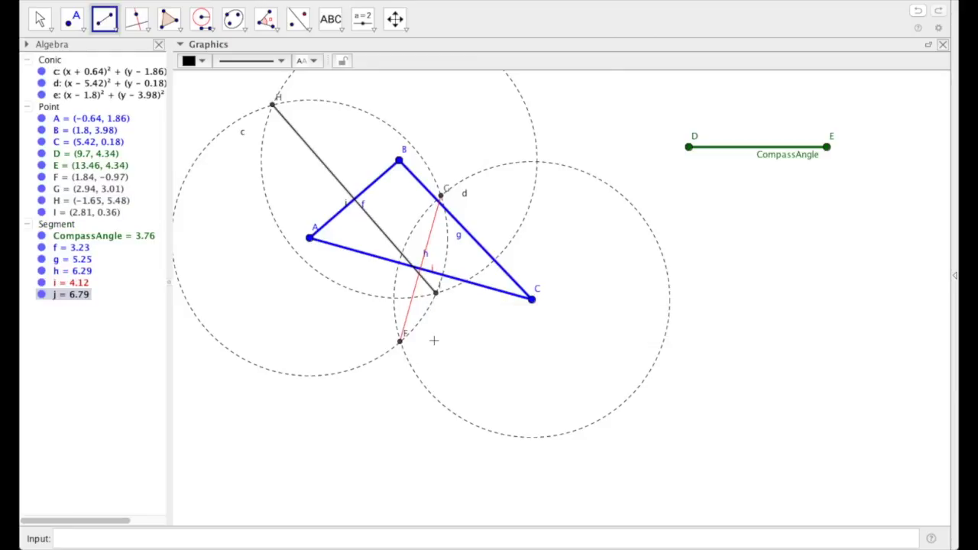
key("Escape")
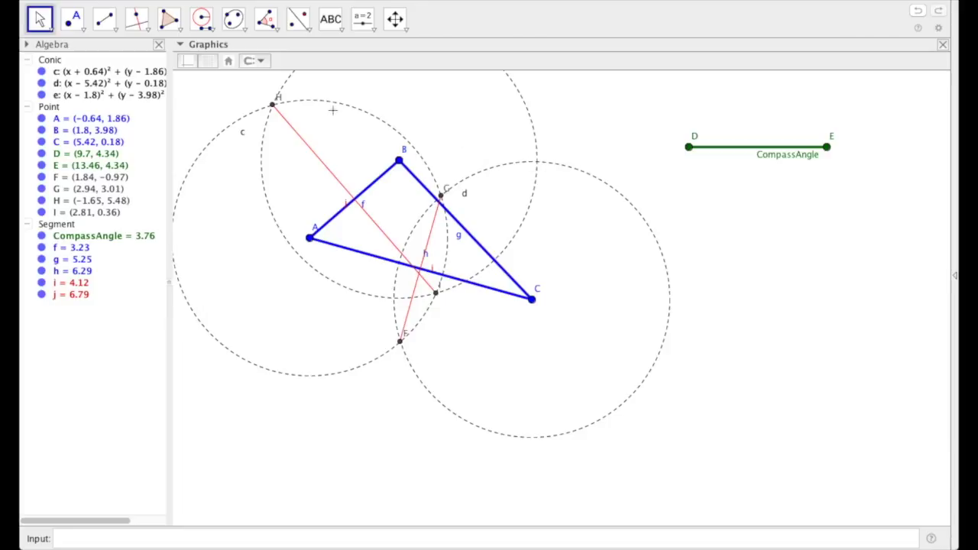
Step: Draw segment k joining intersections J and K of circles d and e, then drag C and B to check
left_click(105, 19)
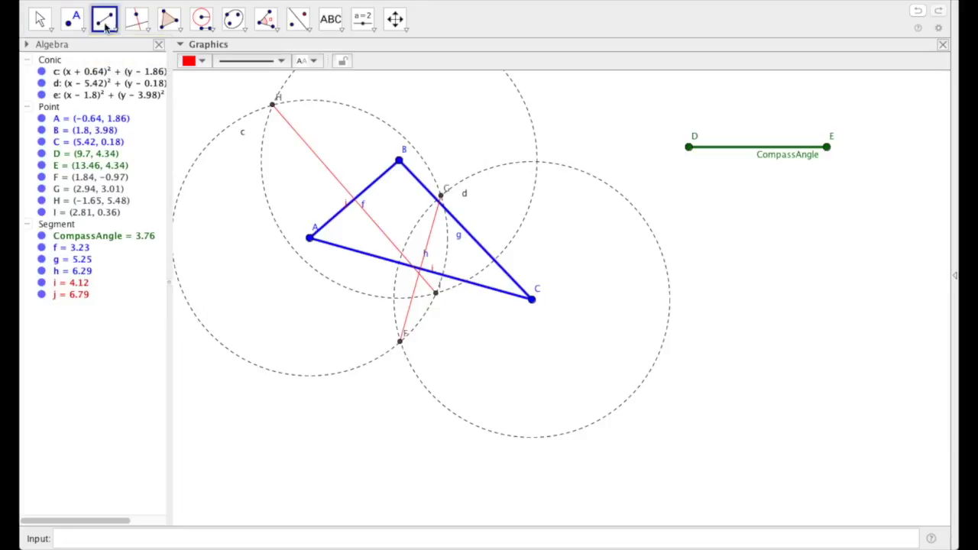
left_click(535, 162)
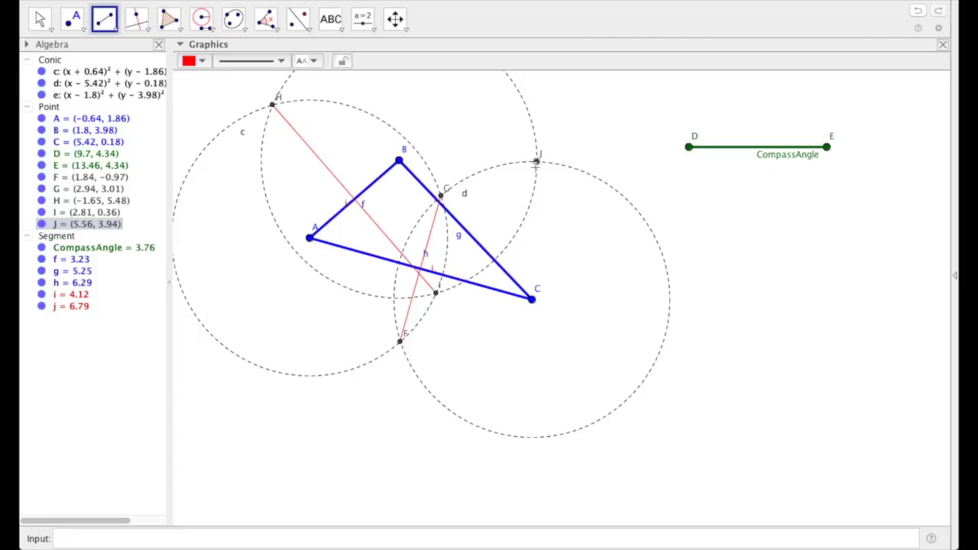
left_click(393, 302)
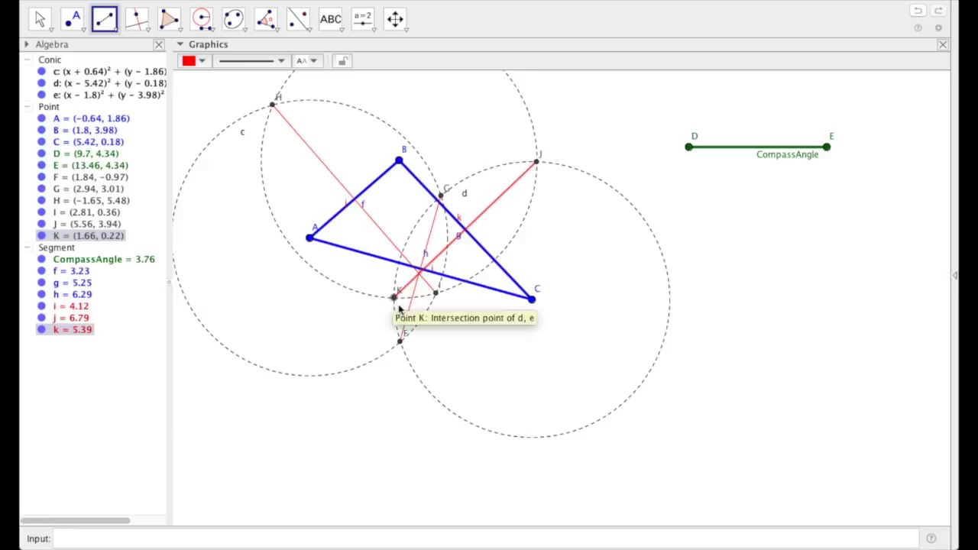
key("Escape")
mouse_move(533, 300)
left_mouse_down()
mouse_move(463, 369)
mouse_move(552, 281)
mouse_move(531, 298)
left_mouse_up()
mouse_move(403, 163)
left_mouse_down()
mouse_move(354, 119)
mouse_move(407, 132)
mouse_move(496, 130)
mouse_move(548, 175)
mouse_move(500, 154)
mouse_move(391, 135)
mouse_move(399, 161)
left_mouse_up()
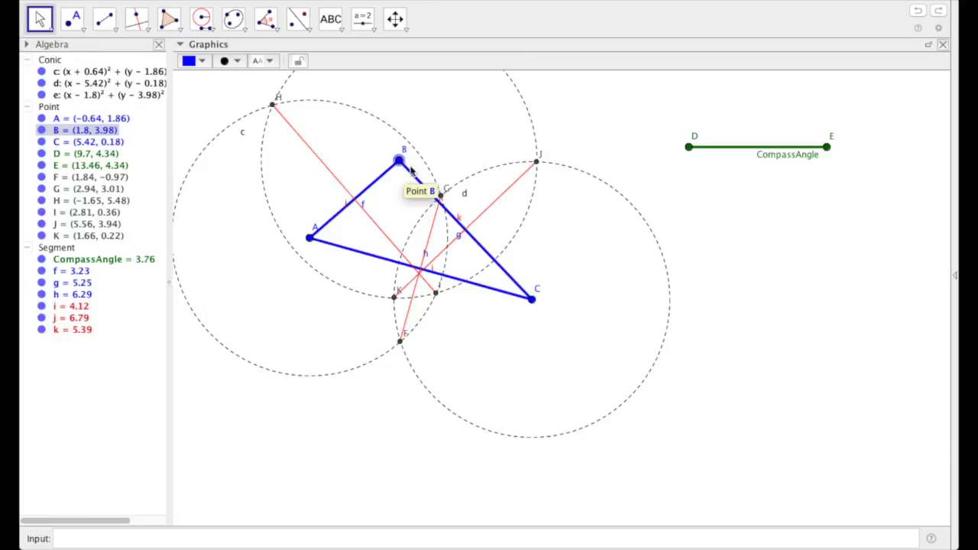
Step: Draw circle p centred at the bisectors' intersection L (2.35, 0.88) through point A
left_click(215, 31)
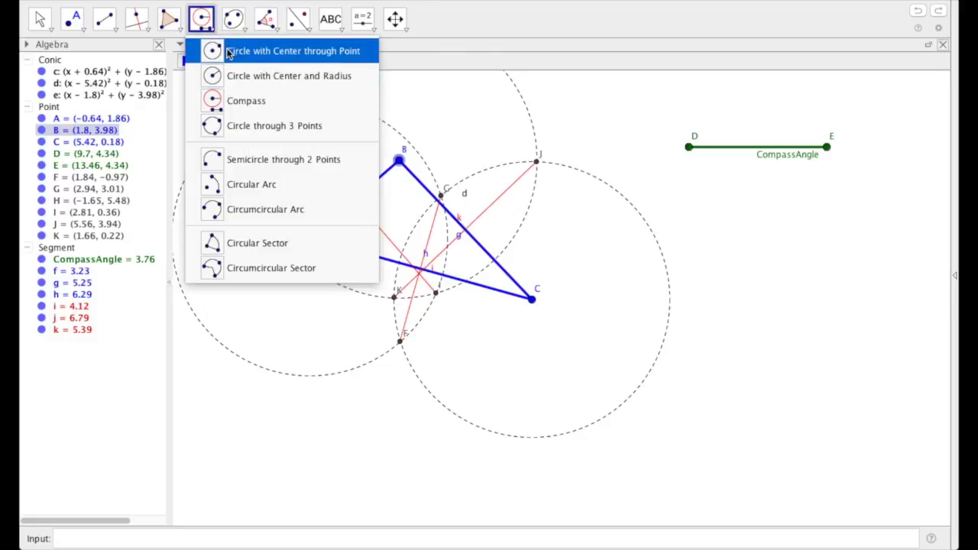
left_click(235, 52)
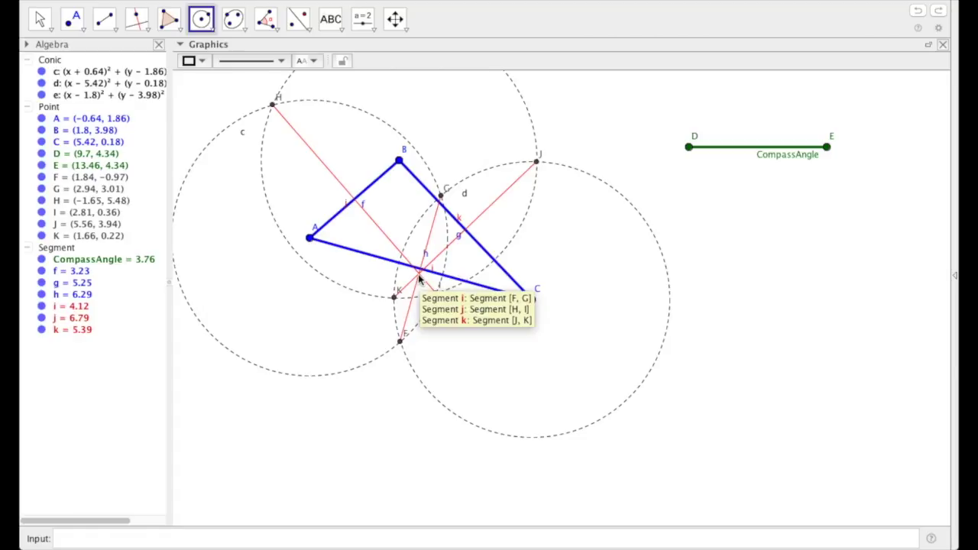
left_click(419, 274)
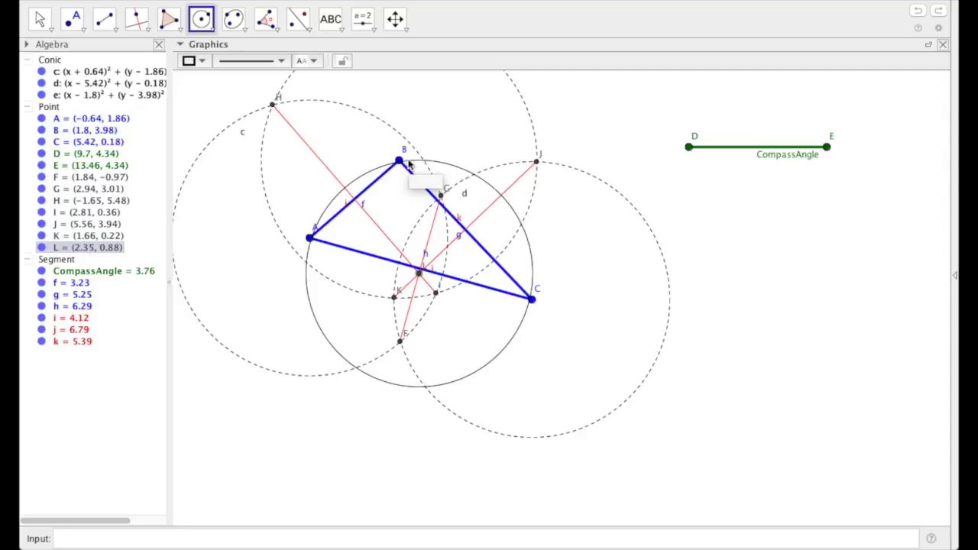
left_click(310, 239)
key("Escape")
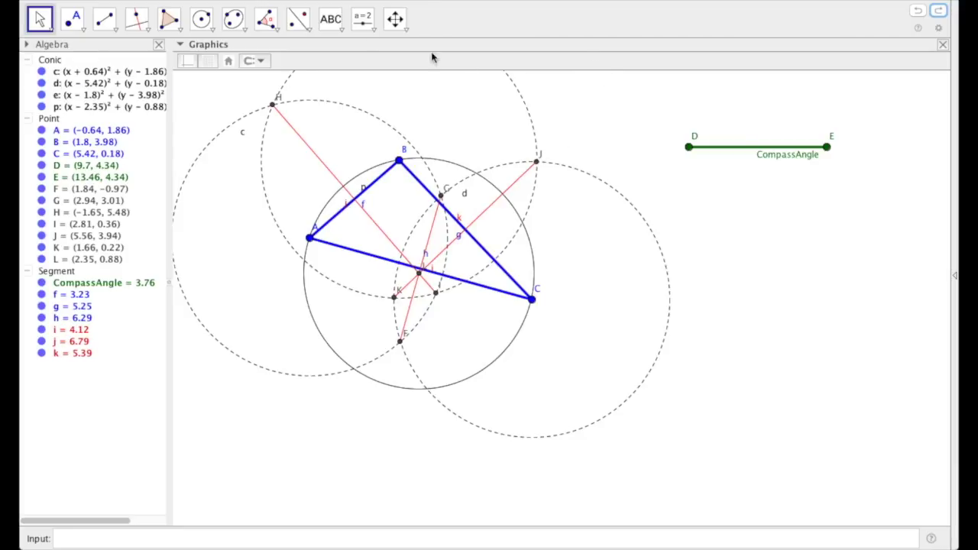
Step: Draw triangle MNO with segments and add circle q through M, N and O
left_click(107, 21)
left_click(208, 25)
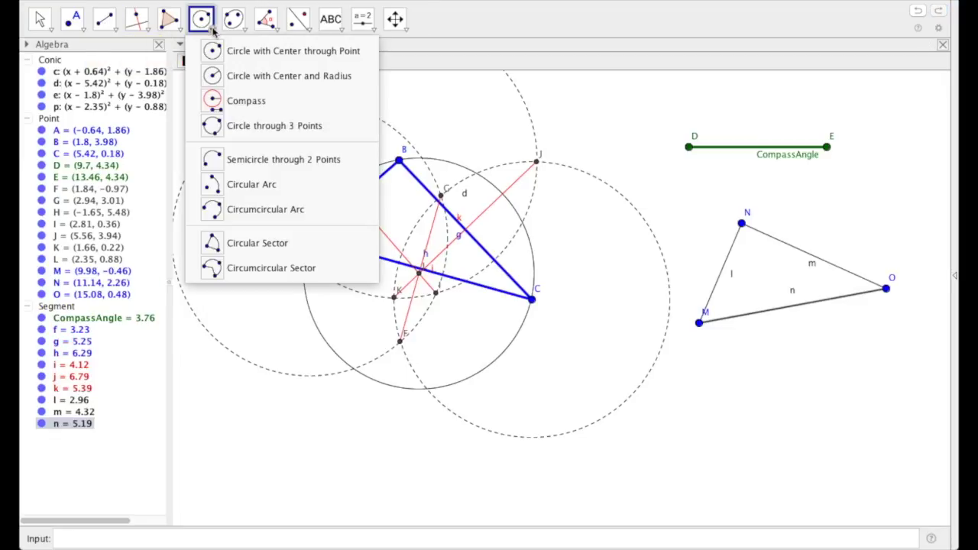
left_click(242, 128)
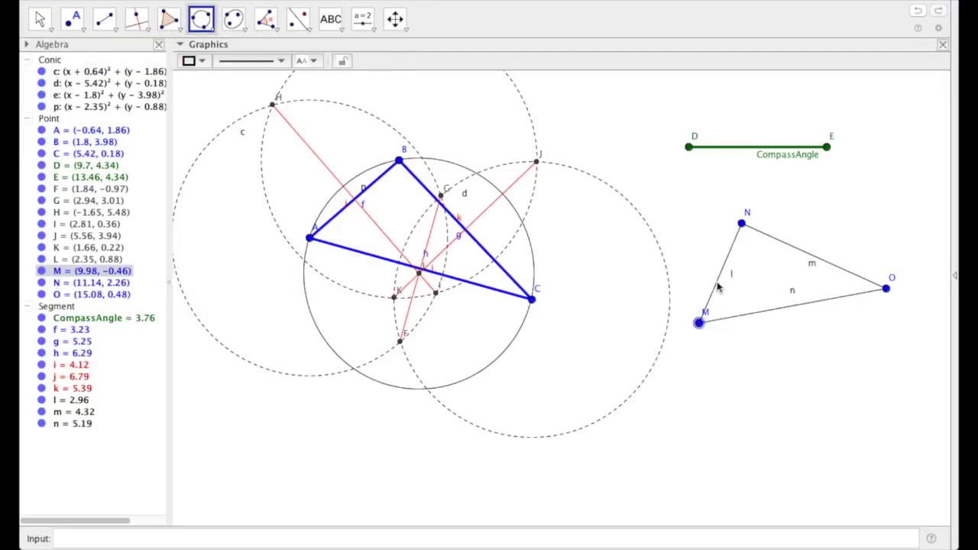
left_click(742, 223)
left_click(886, 288)
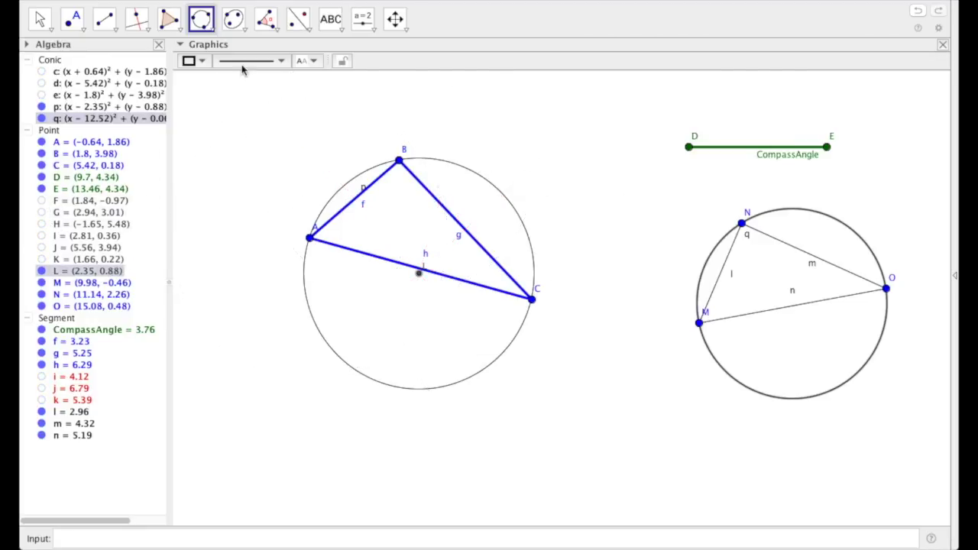
Step: Add orange radii from L to A, B and C, thicken circle p, then drag B up and A down-left
left_click(105, 18)
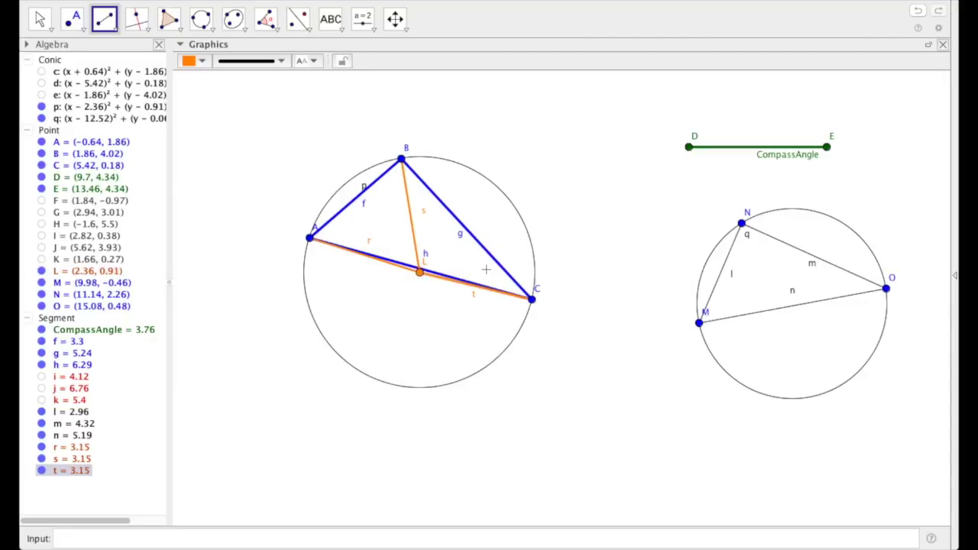
key("Escape")
left_click(335, 191)
left_click(281, 60)
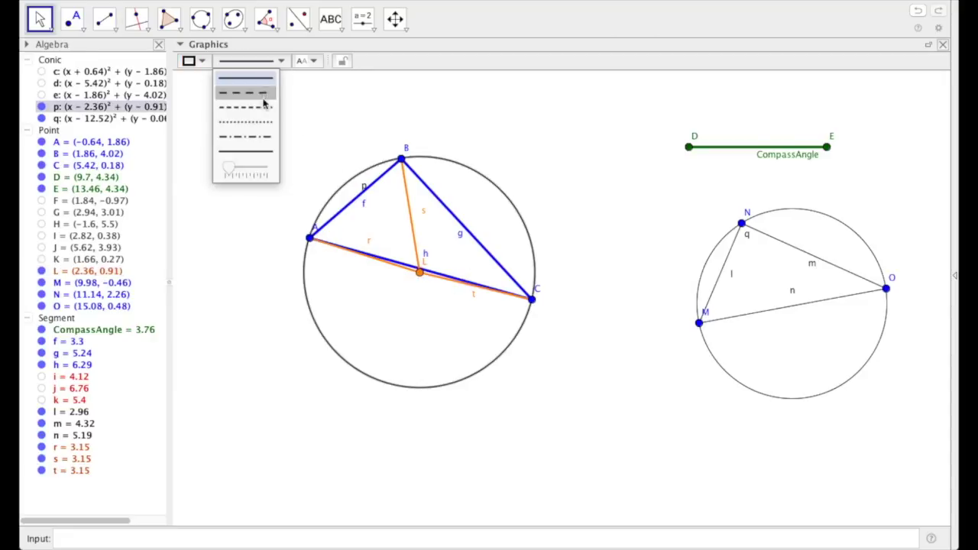
left_click(245, 170)
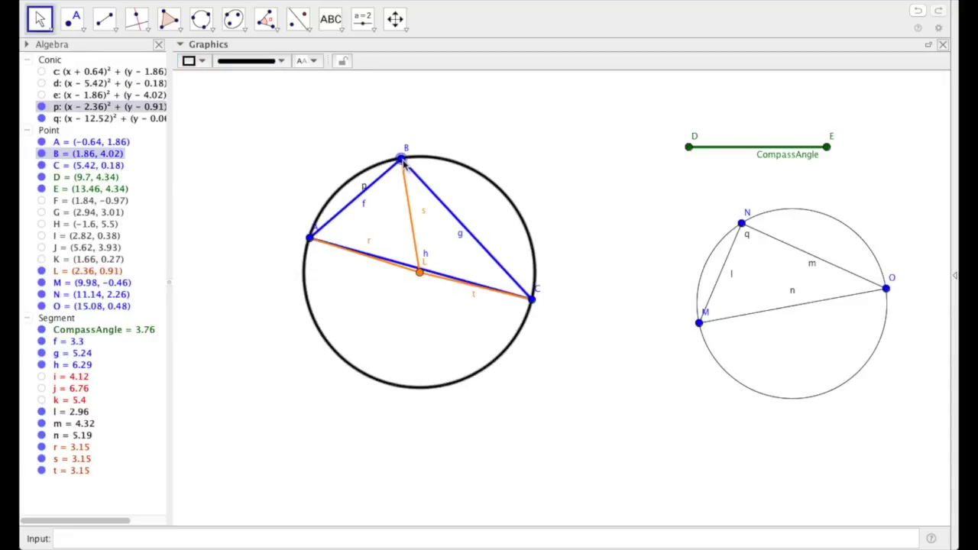
left_click_drag(402, 159, 380, 111)
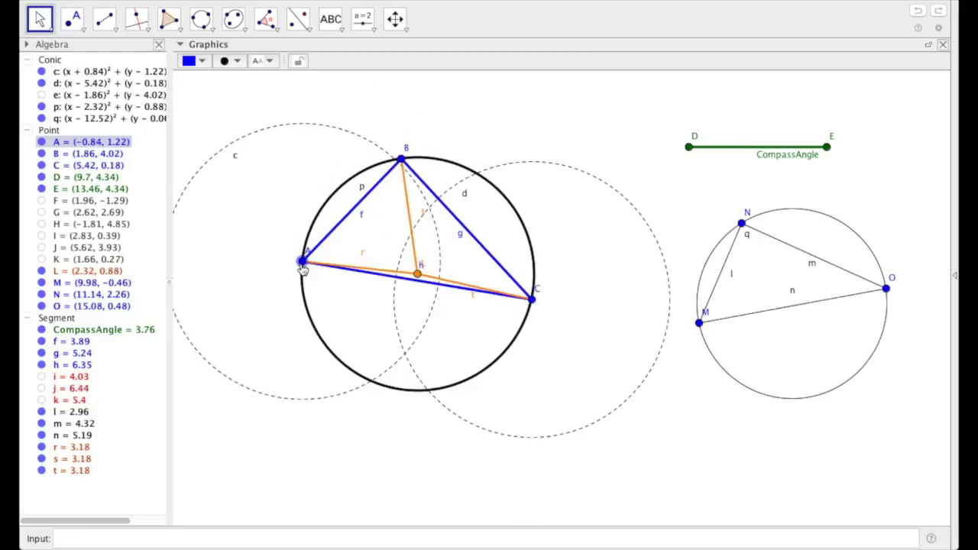
left_click_drag(303, 266, 253, 338)
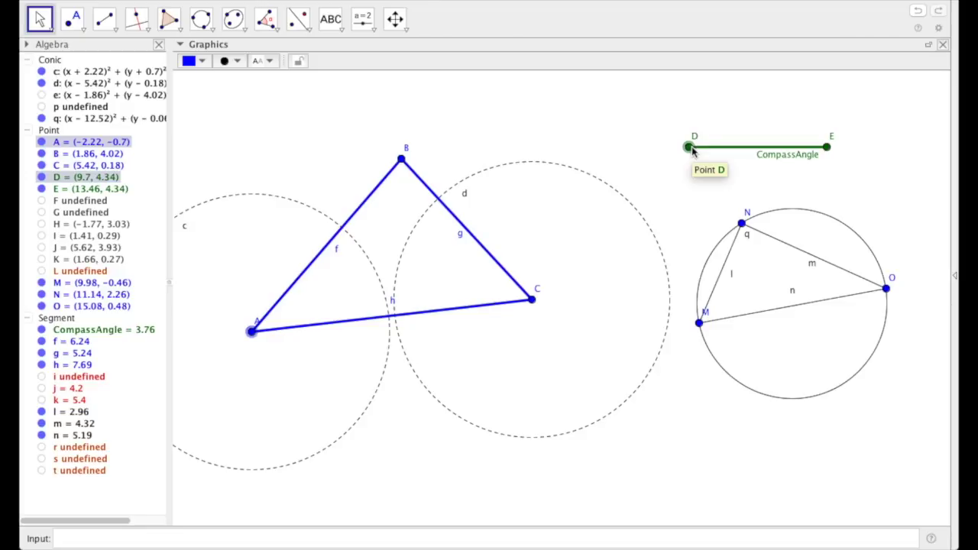
Step: Stretch compass segment DE to 7.8, then drag A around the circle to (-1.56, 0.84)
left_click_drag(690, 147, 619, 147)
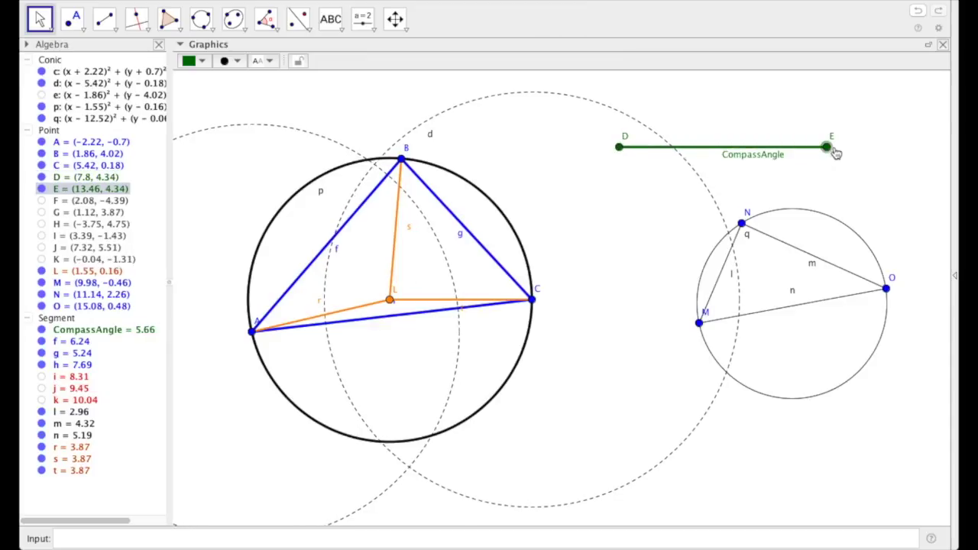
left_click_drag(828, 147, 907, 143)
left_click_drag(252, 331, 318, 337)
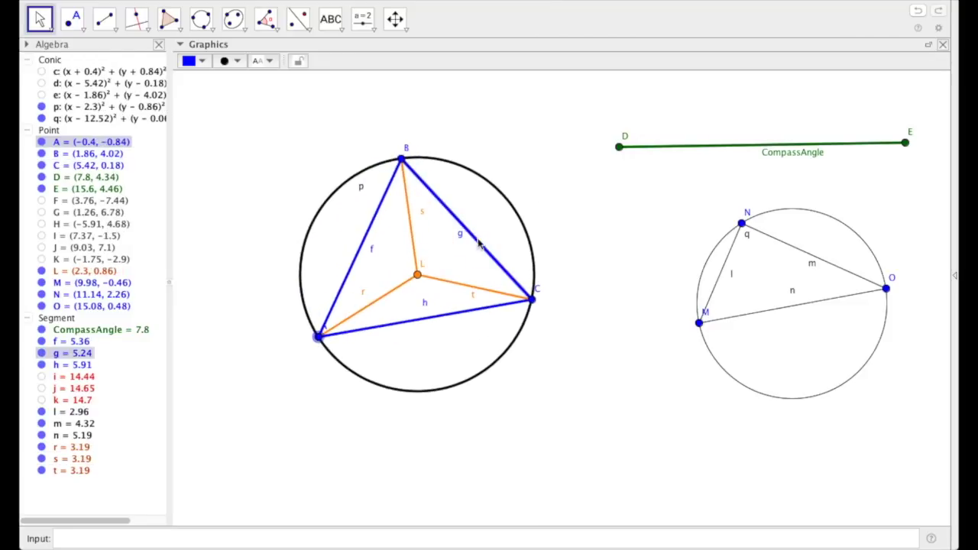
left_click_drag(318, 336, 275, 192)
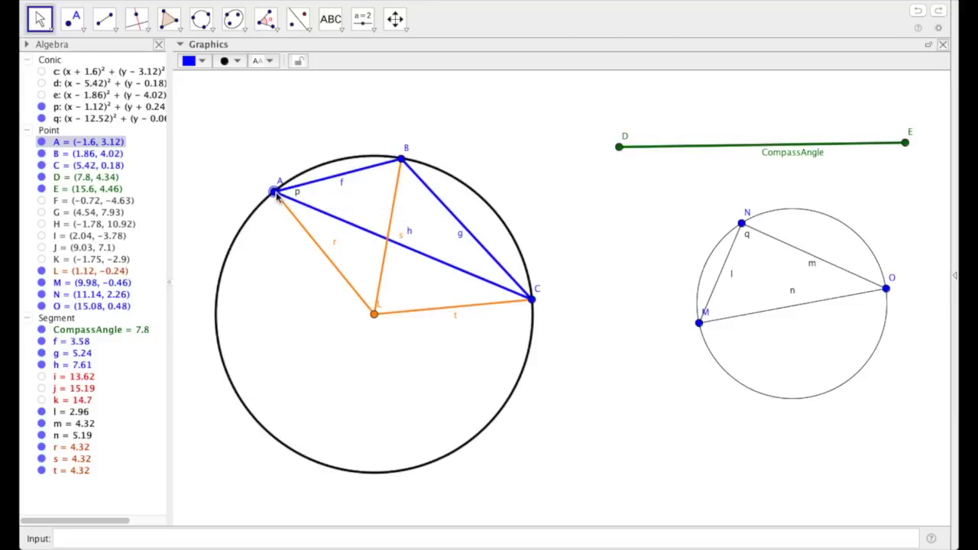
left_click_drag(275, 192, 277, 281)
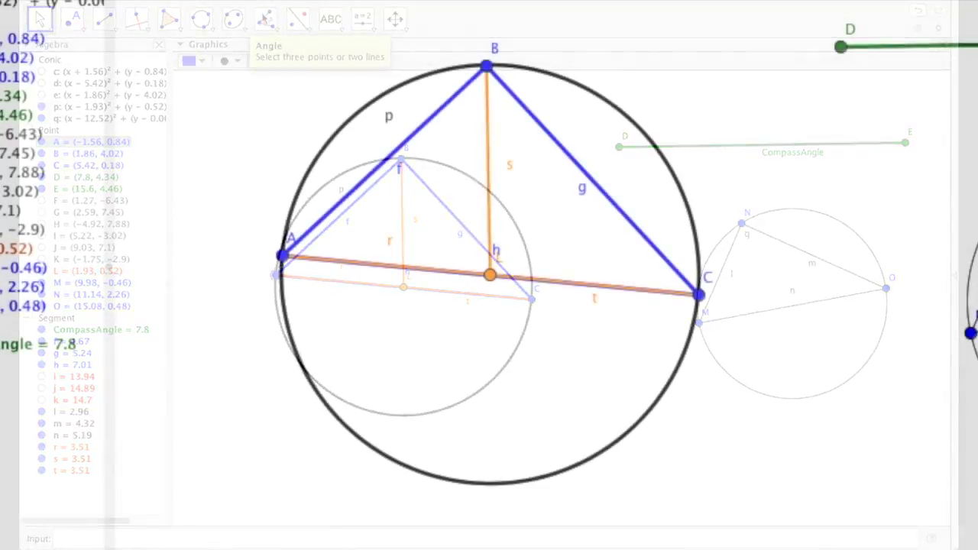
Step: Measure angle α at vertex B using points A, B and C
left_click(284, 259)
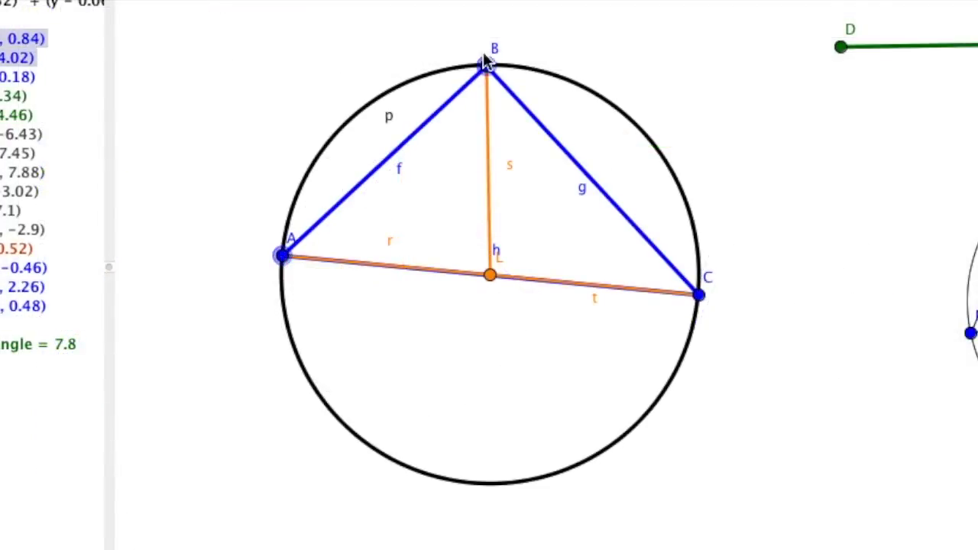
left_click(487, 66)
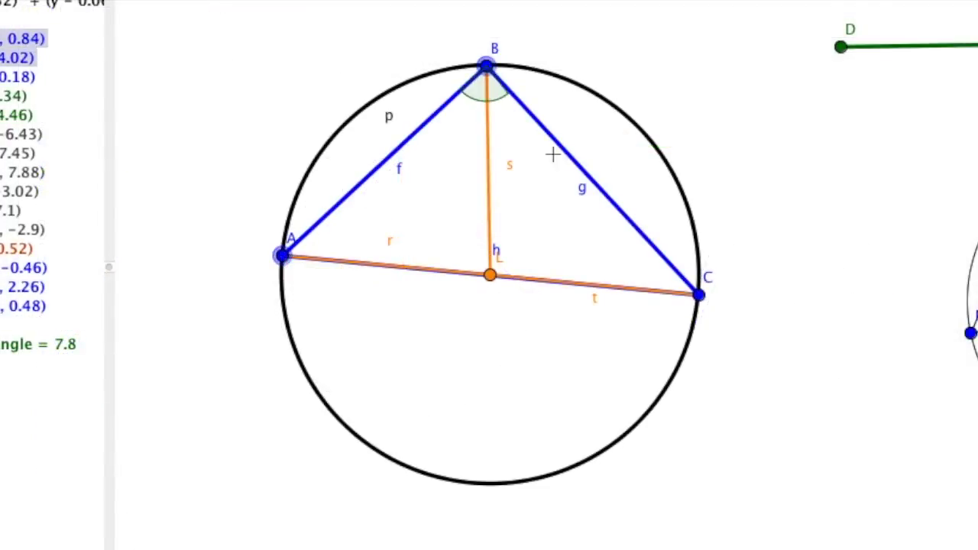
left_click(698, 296)
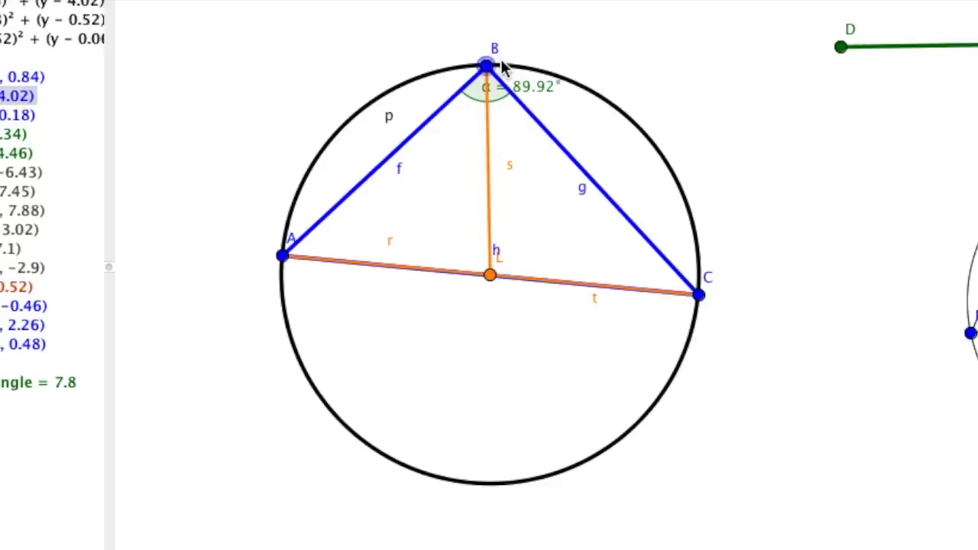
Step: Drag B back and forth along the circumcircle until α reads 76.29°
left_click_drag(487, 67, 425, 74)
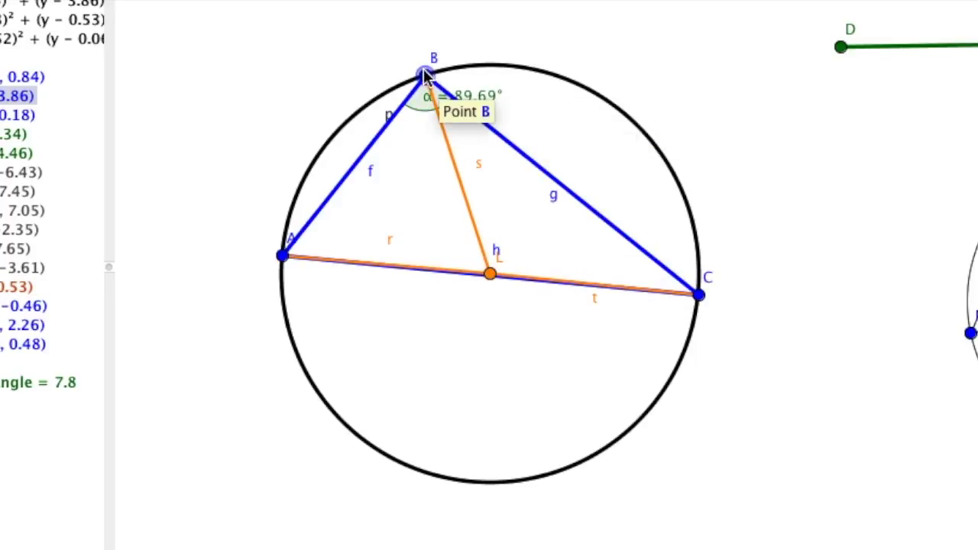
left_click_drag(425, 74, 445, 80)
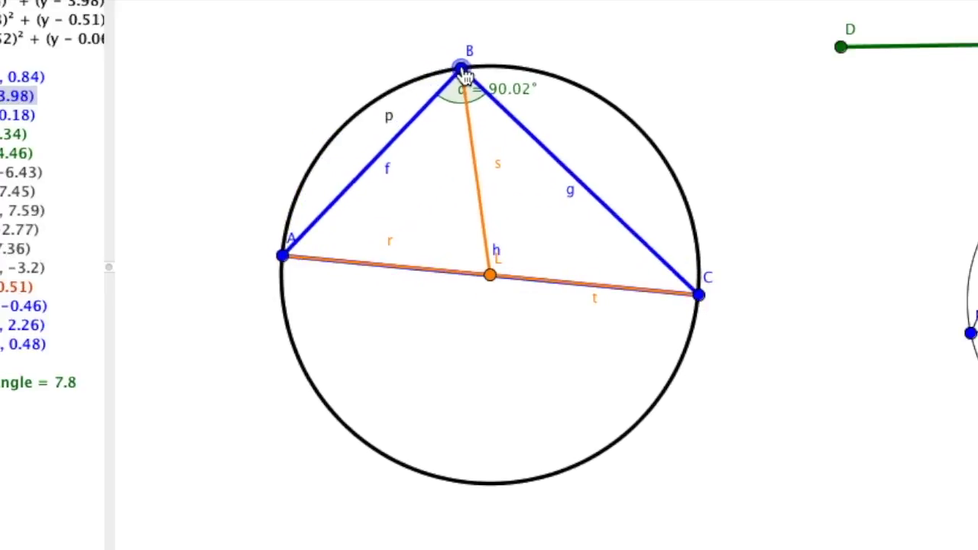
left_click_drag(463, 70, 636, 130)
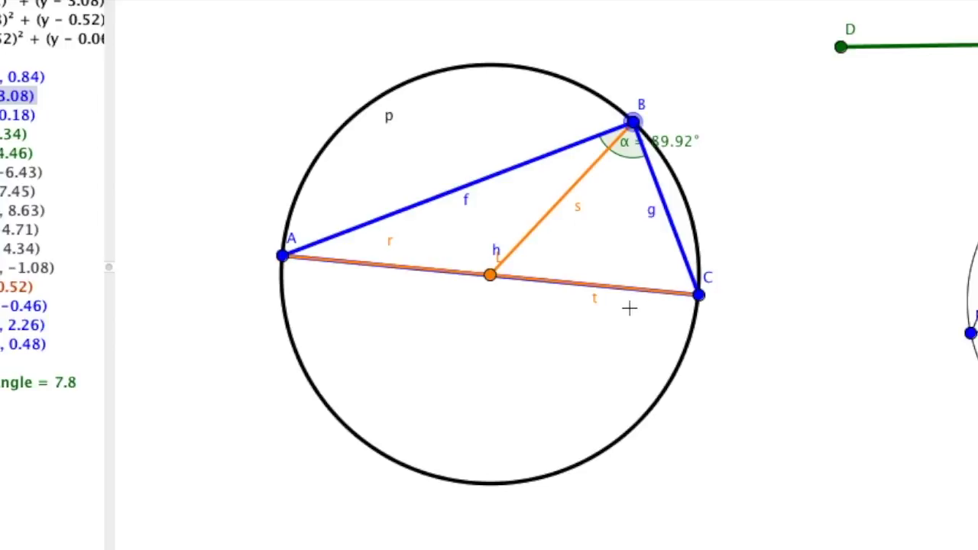
left_click_drag(632, 122, 396, 87)
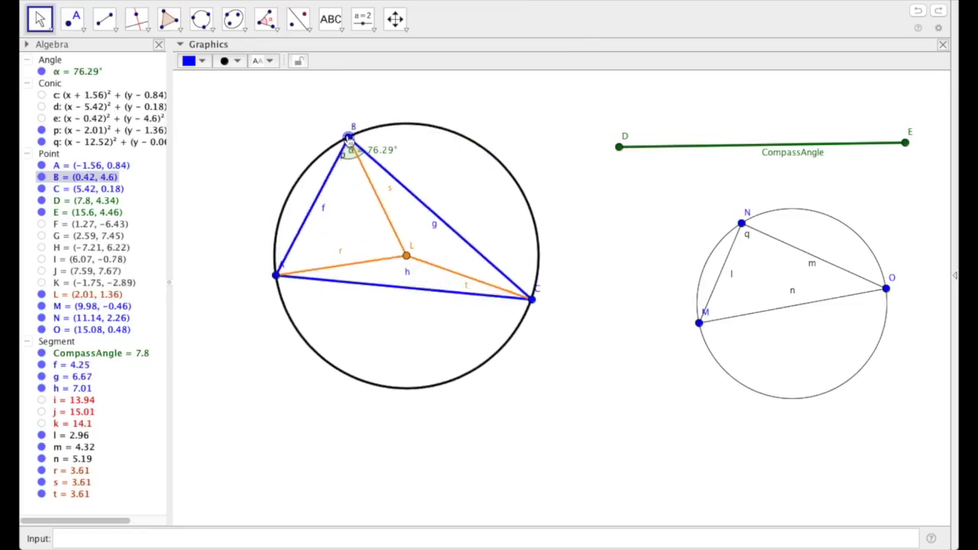
Step: Slide B along the circle to (0.54, 4.78), bringing α to 74.75°
left_click_drag(348, 139, 330, 126)
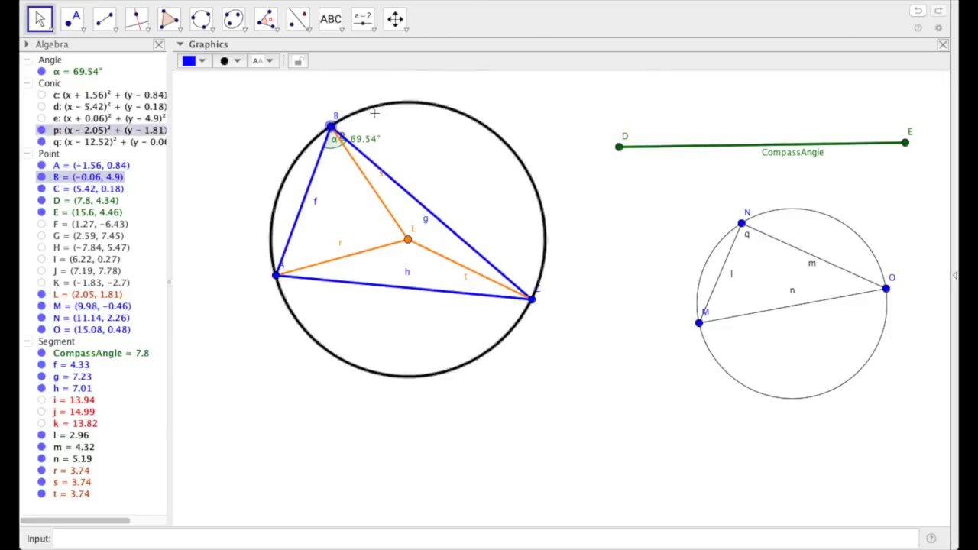
left_click_drag(333, 133, 354, 131)
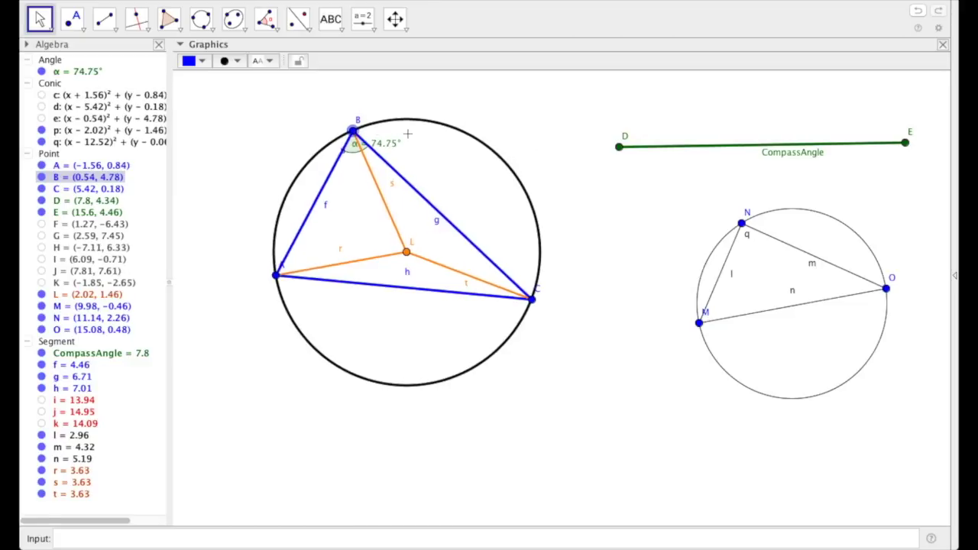